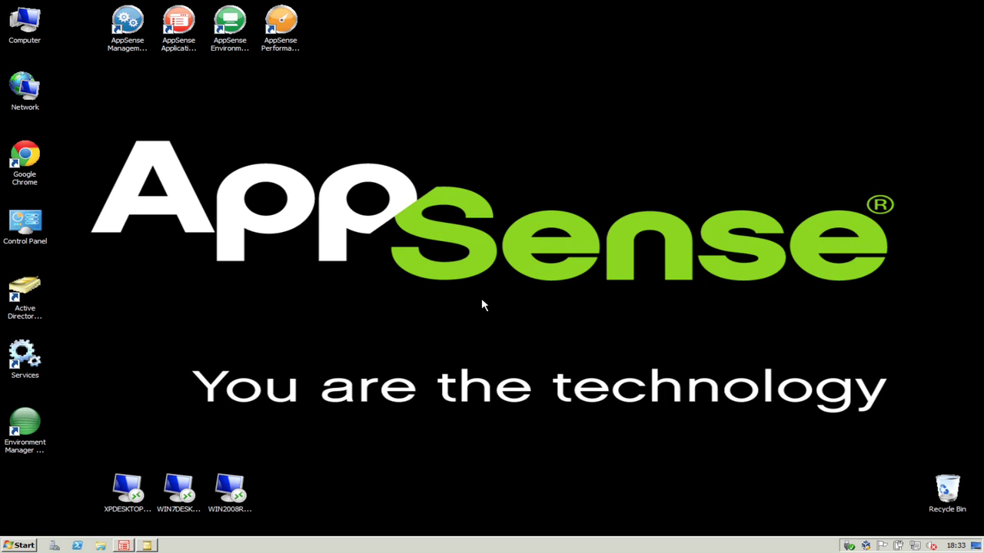
# - Select the External Consultant account in Active Directory and launch the XPDESKTOP remote session
pyautogui.click(146, 546)
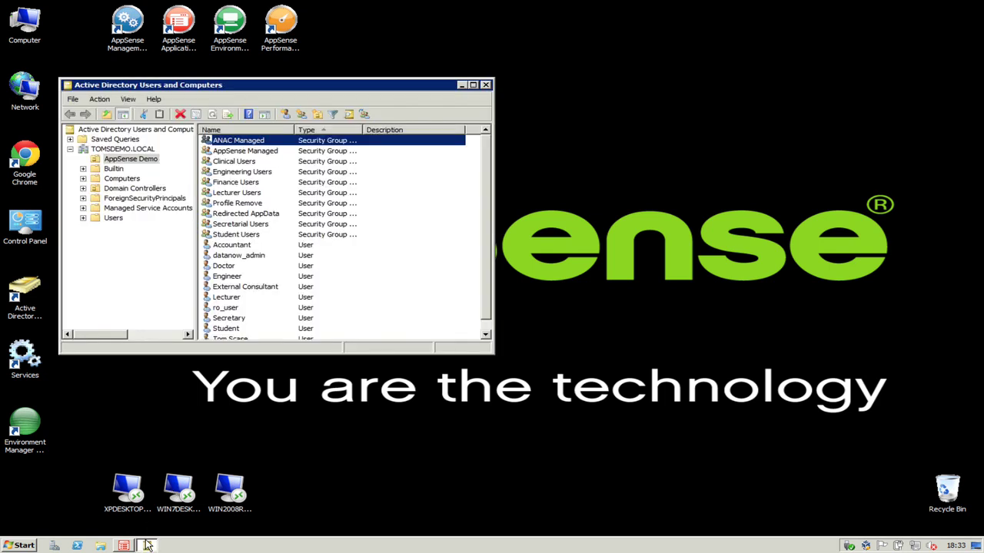
pyautogui.click(250, 286)
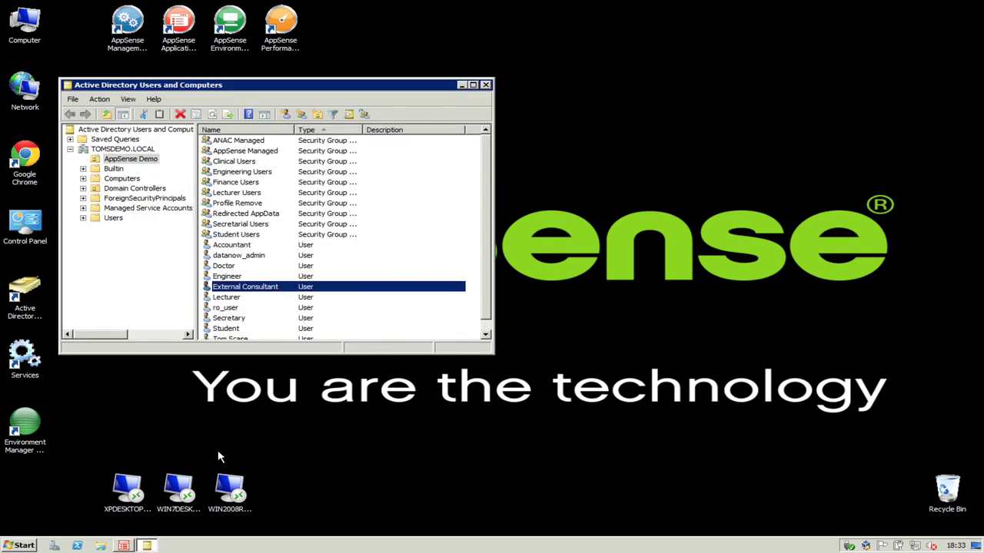
pyautogui.doubleClick(129, 488)
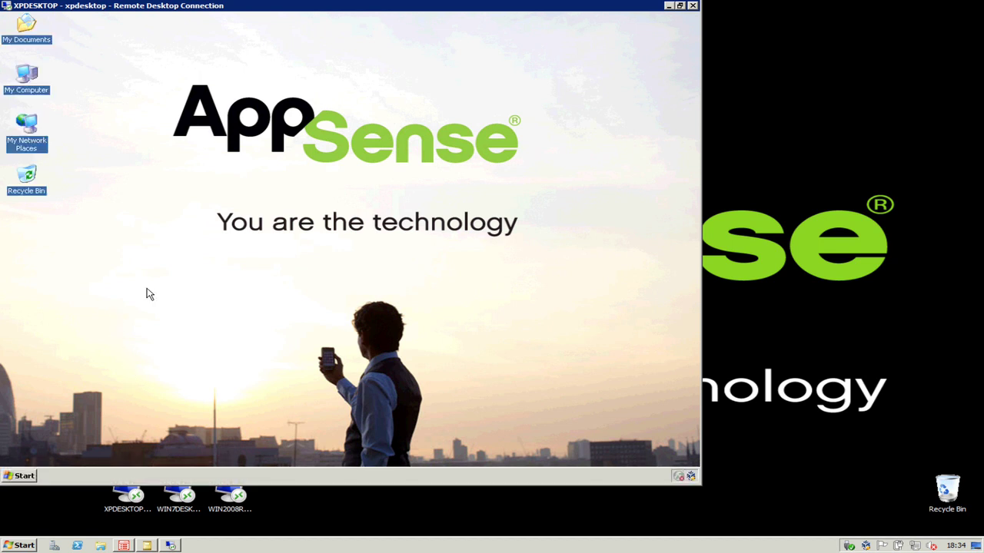
pyautogui.click(24, 475)
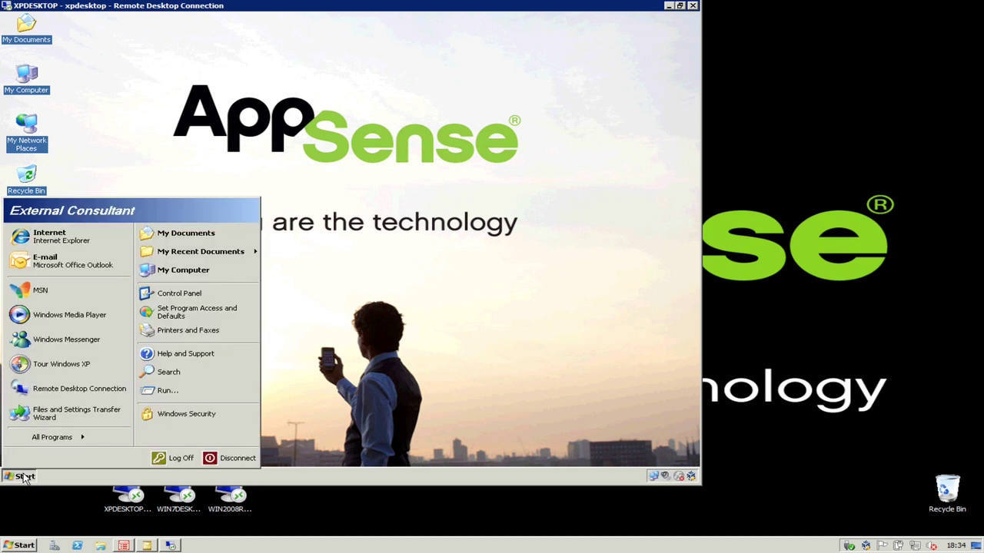
pyautogui.click(186, 388)
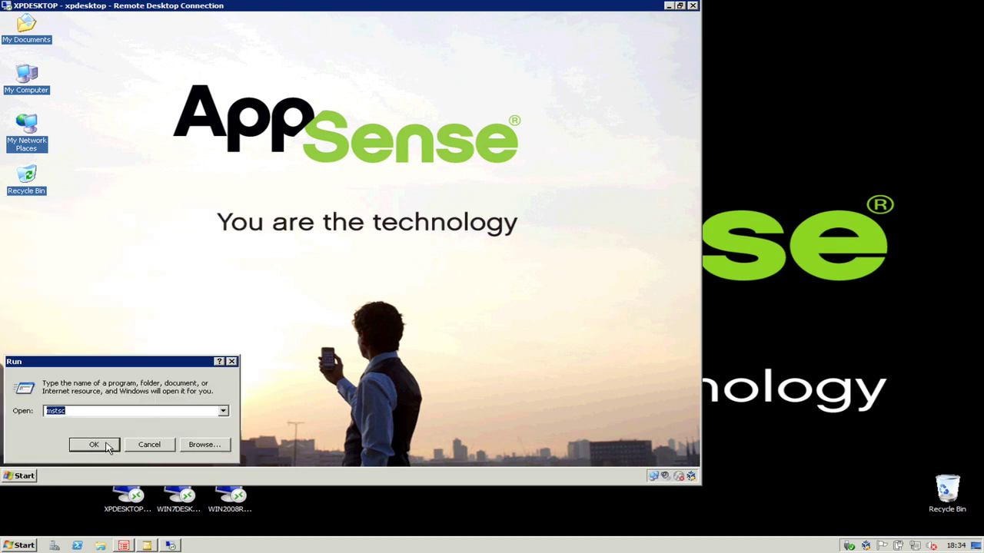
pyautogui.click(106, 446)
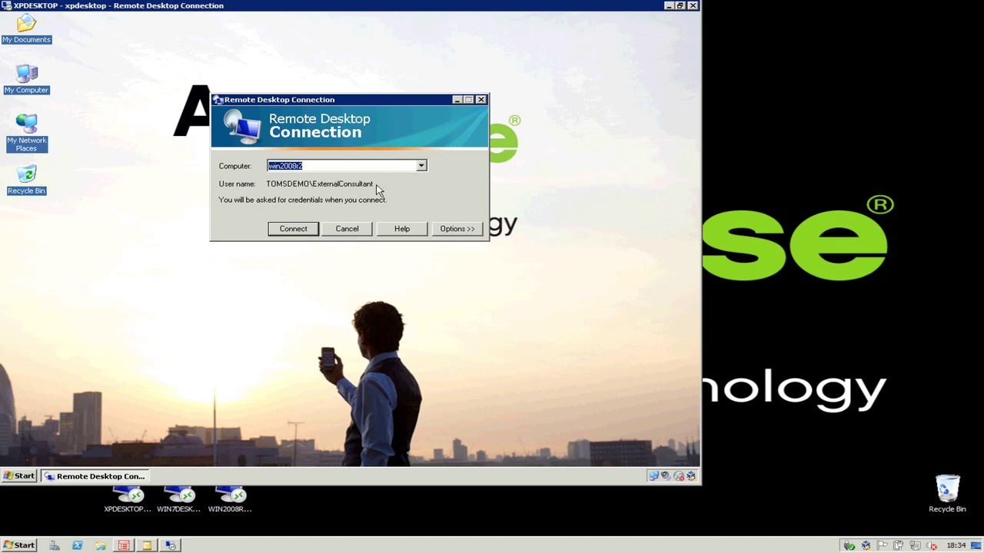
pyautogui.click(420, 166)
pyautogui.click(296, 185)
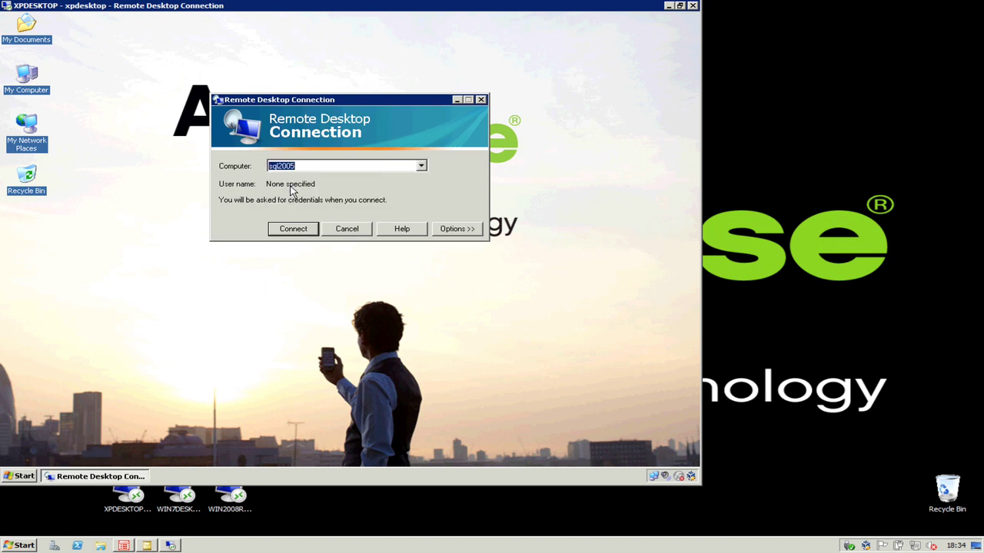
pyautogui.click(301, 230)
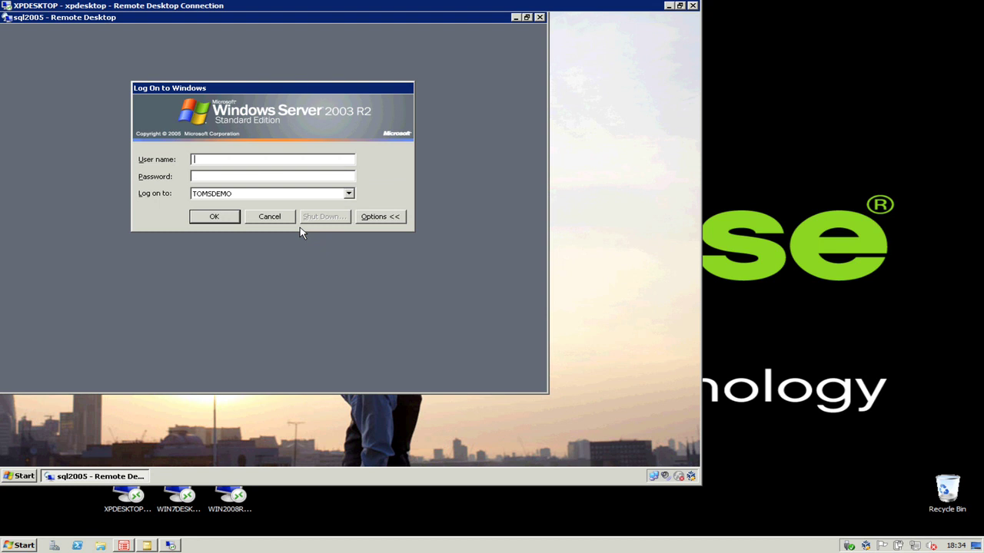
pyautogui.click(276, 218)
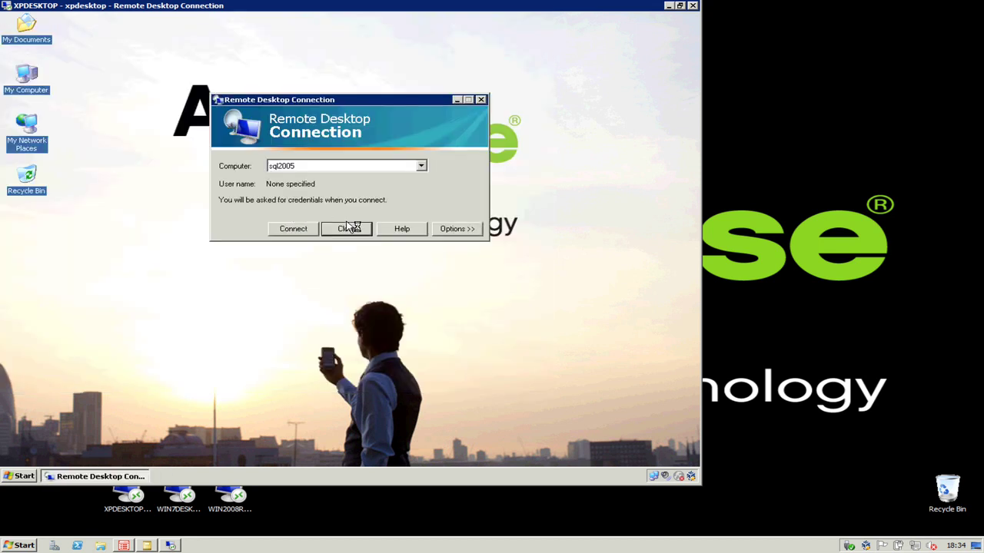
pyautogui.click(421, 166)
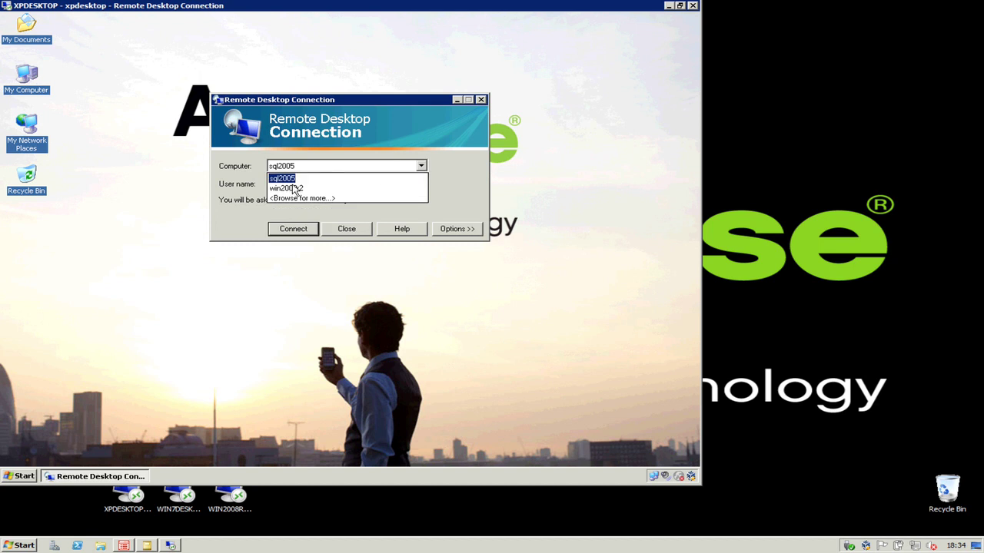
pyautogui.click(294, 185)
pyautogui.click(297, 233)
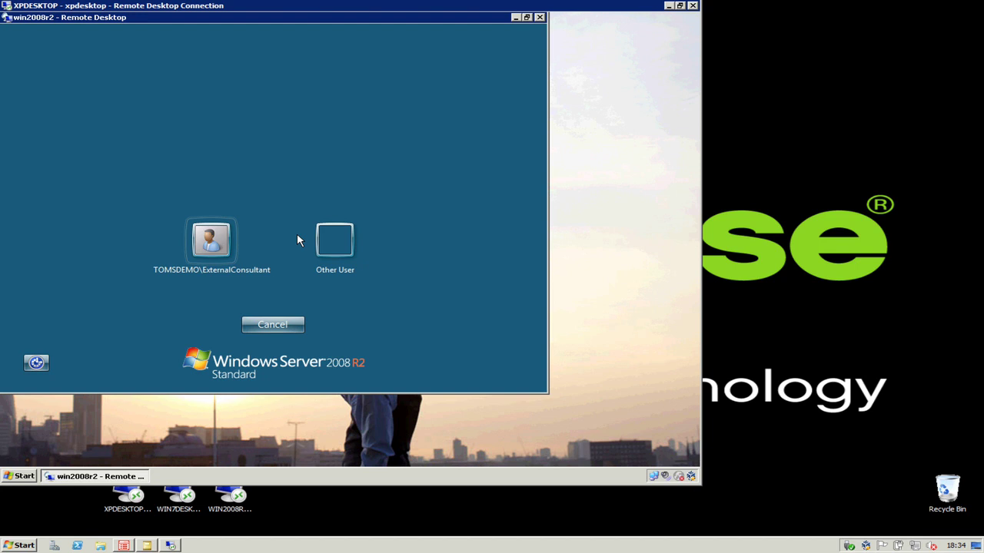
pyautogui.click(276, 323)
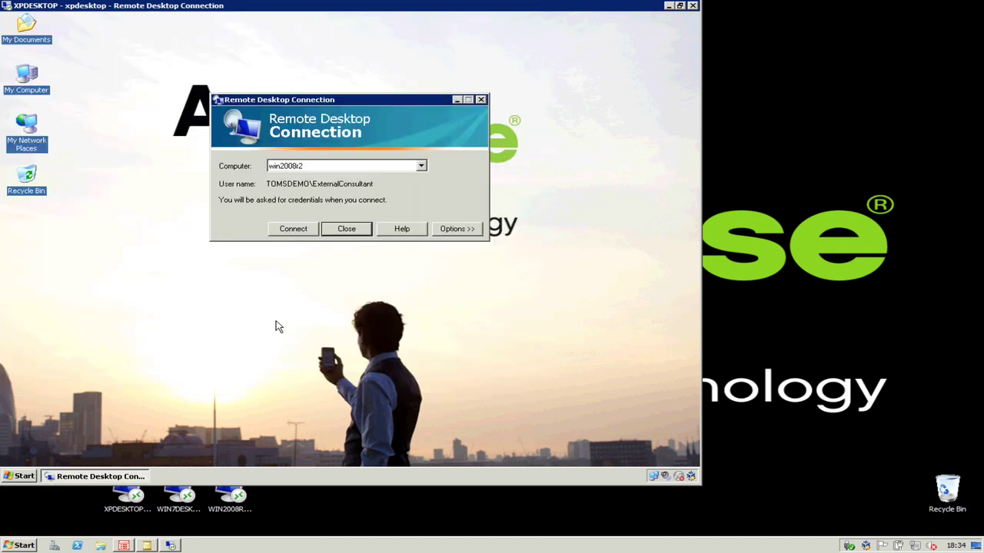
pyautogui.click(350, 231)
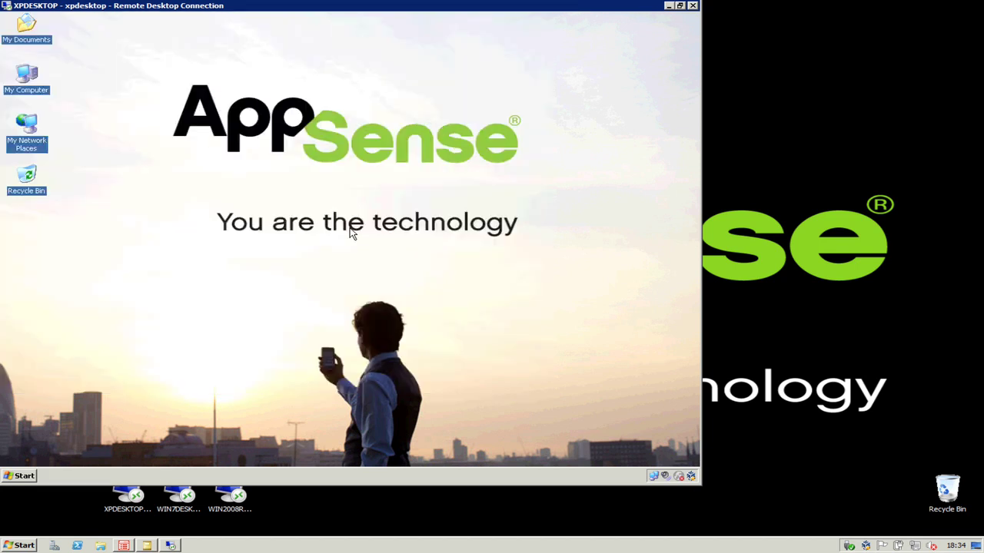
# - Open \\appsense-dc\Software from Run history and browse its Citrix and Misc folders
pyautogui.click(25, 480)
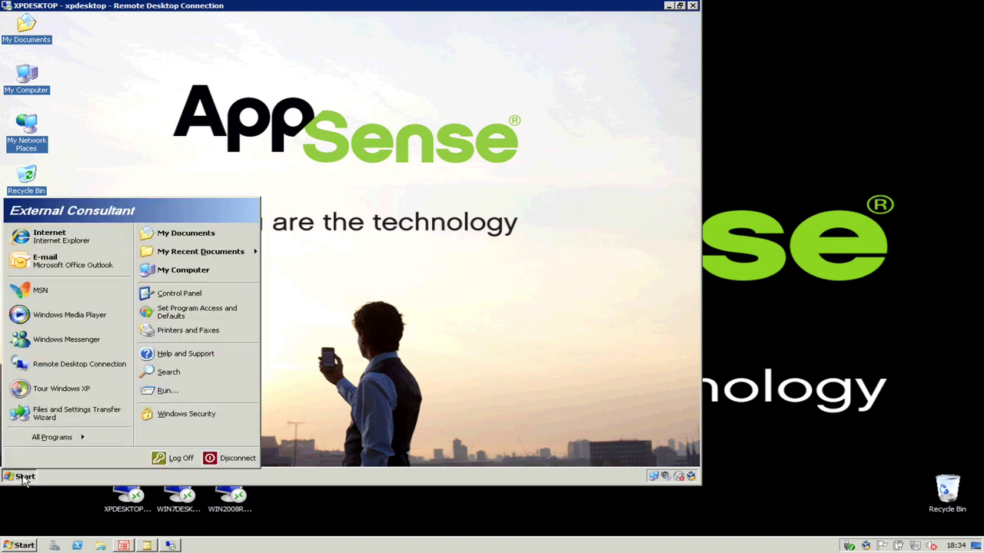
pyautogui.click(182, 392)
pyautogui.click(223, 411)
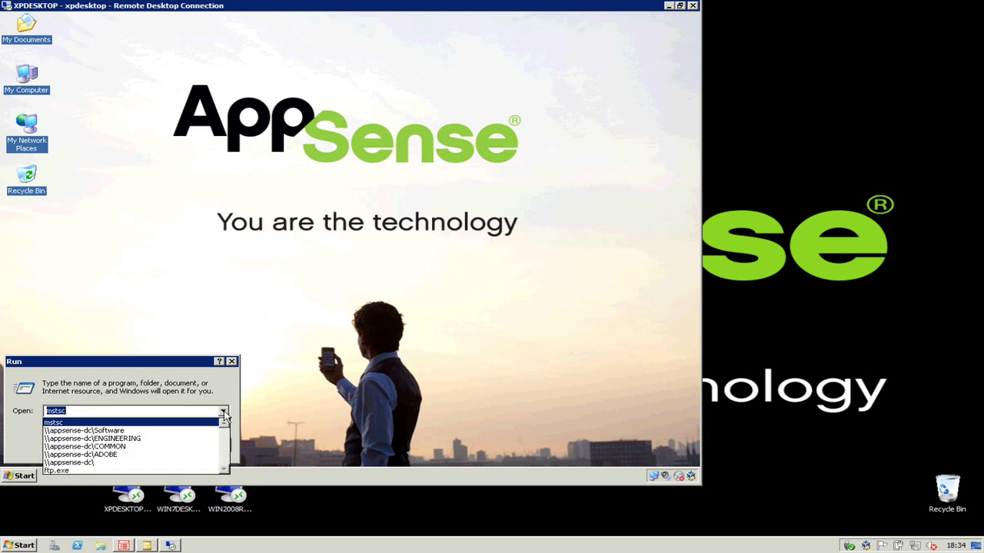
pyautogui.click(131, 432)
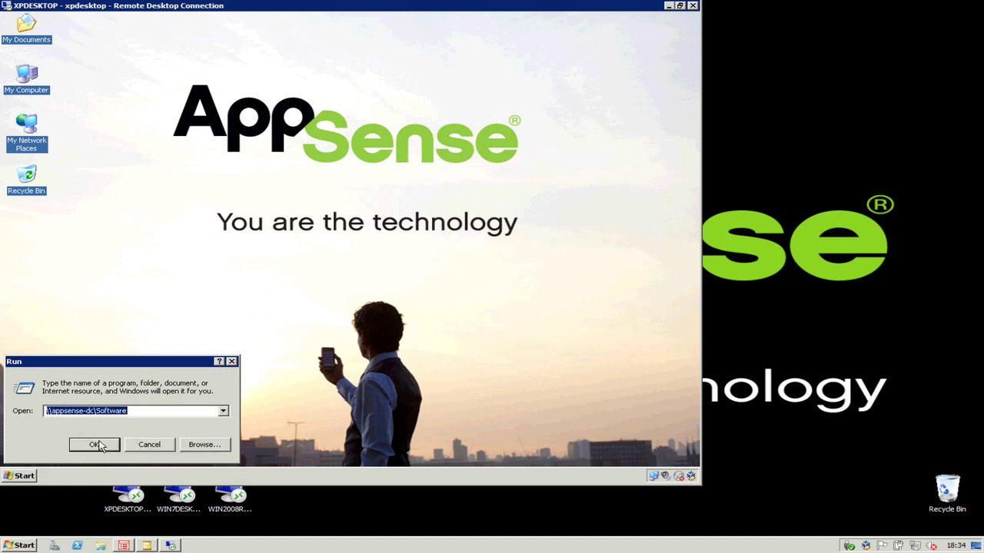
pyautogui.click(98, 454)
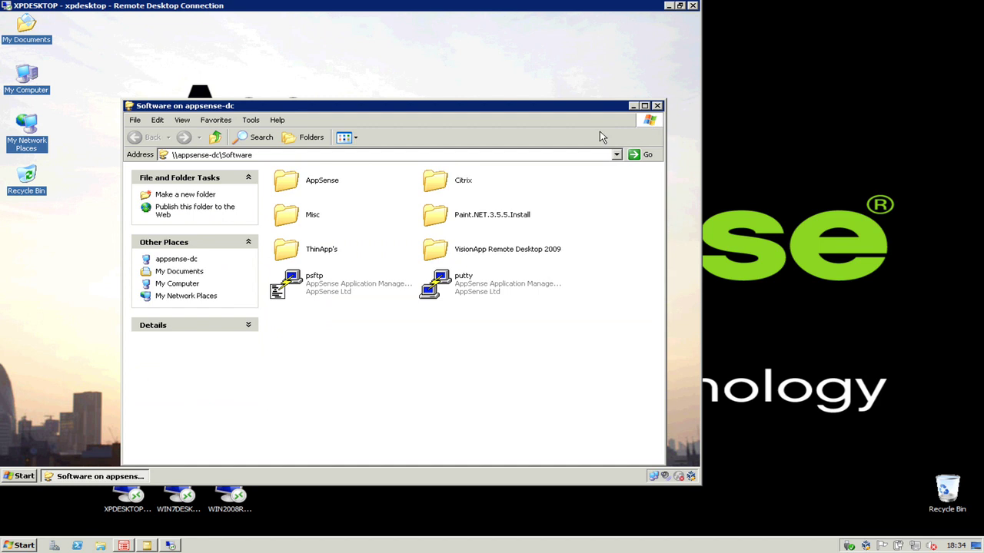
pyautogui.doubleClick(452, 182)
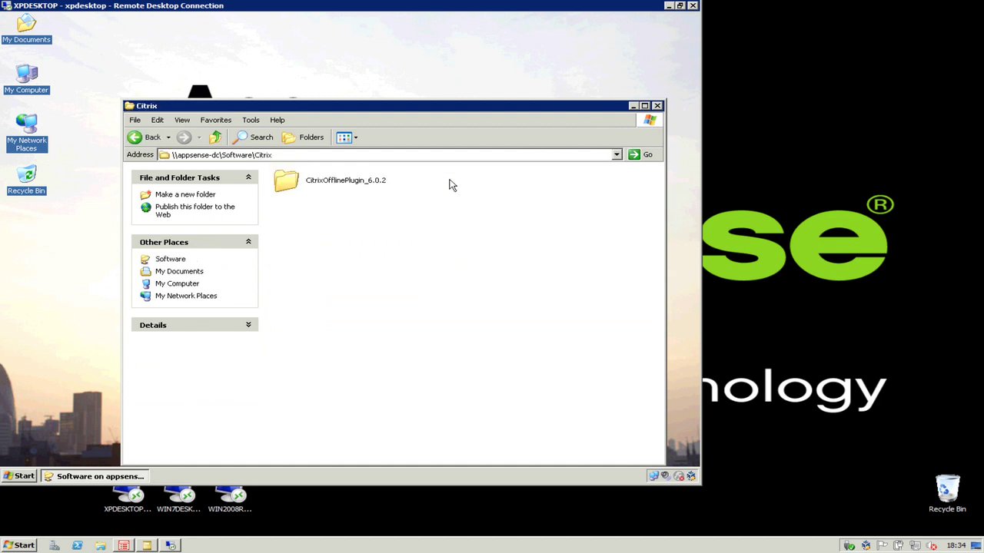
pyautogui.click(153, 138)
pyautogui.doubleClick(312, 215)
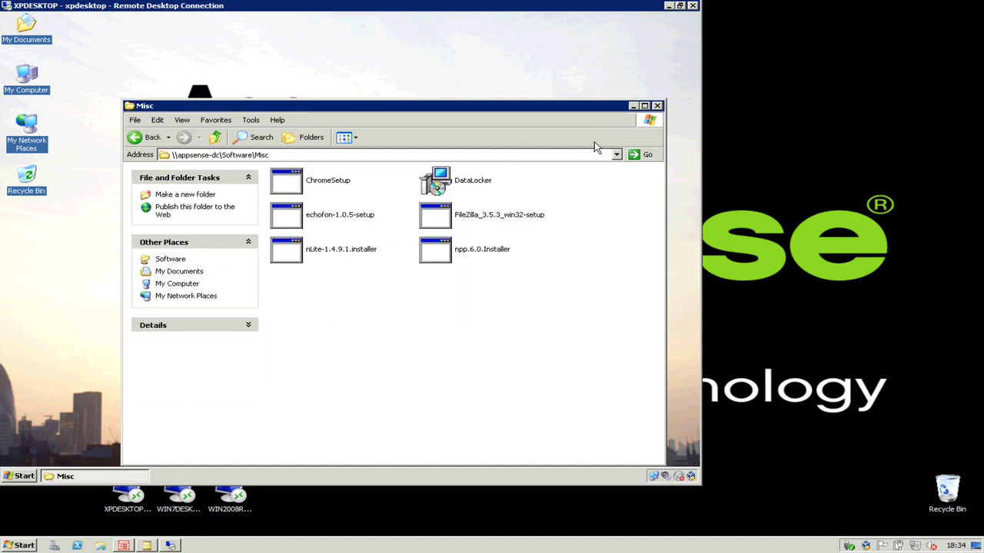
pyautogui.click(657, 105)
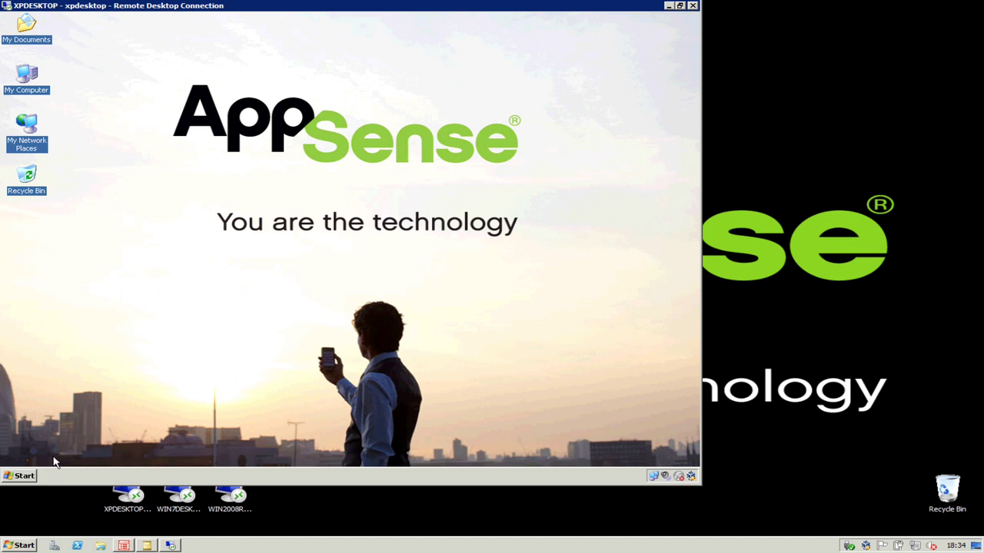
# - Open the \\appsense-dc\ENGINEERING share from Run history, then close it
pyautogui.click(21, 479)
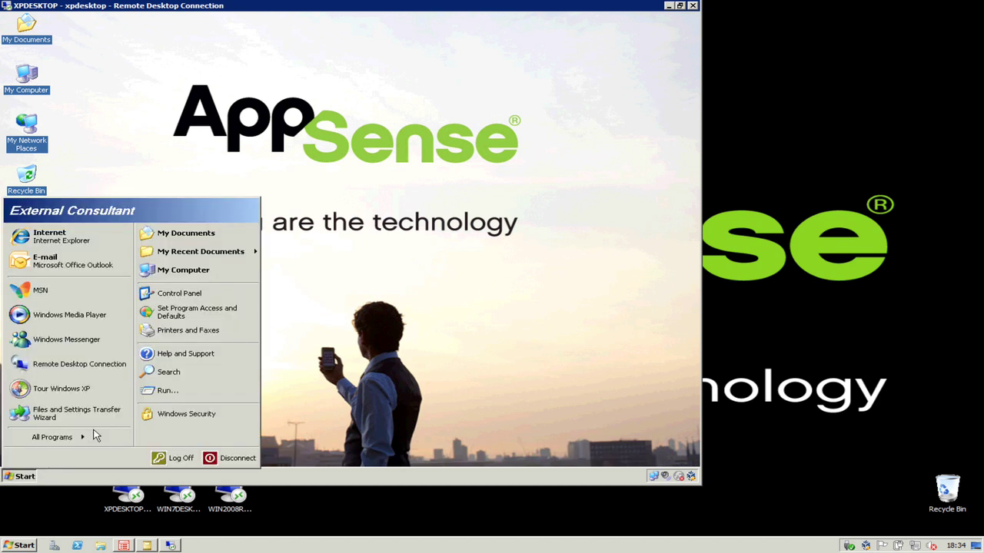
pyautogui.click(183, 398)
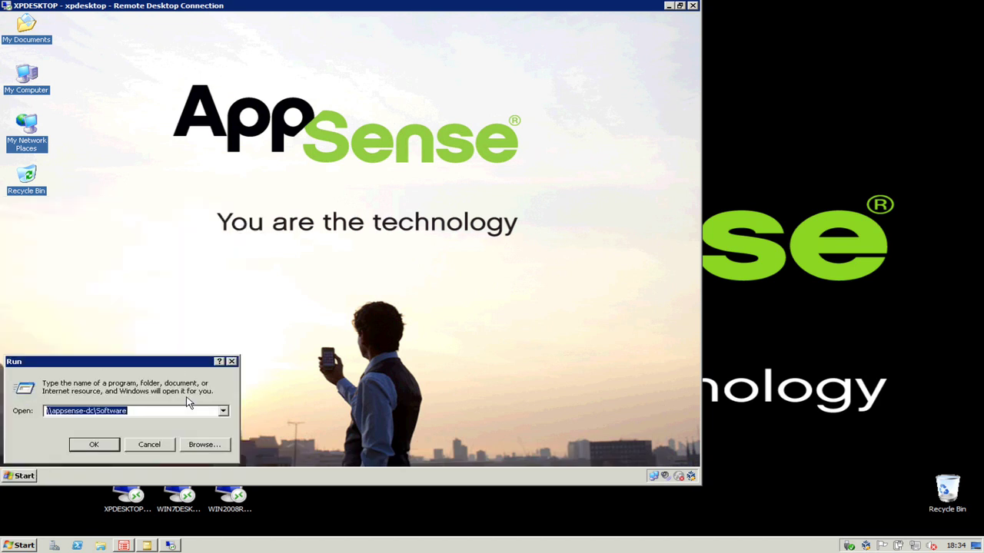
pyautogui.click(223, 413)
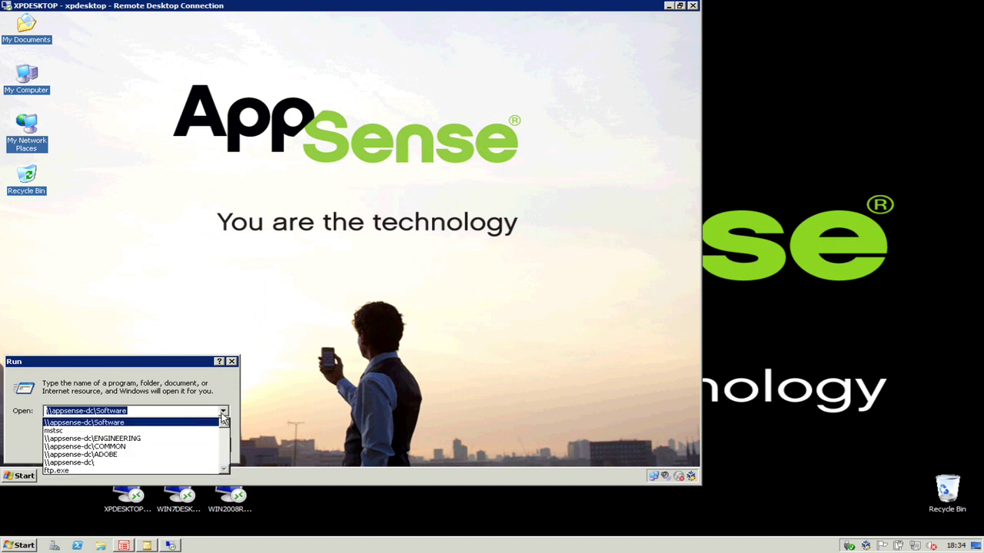
pyautogui.click(115, 439)
pyautogui.click(98, 449)
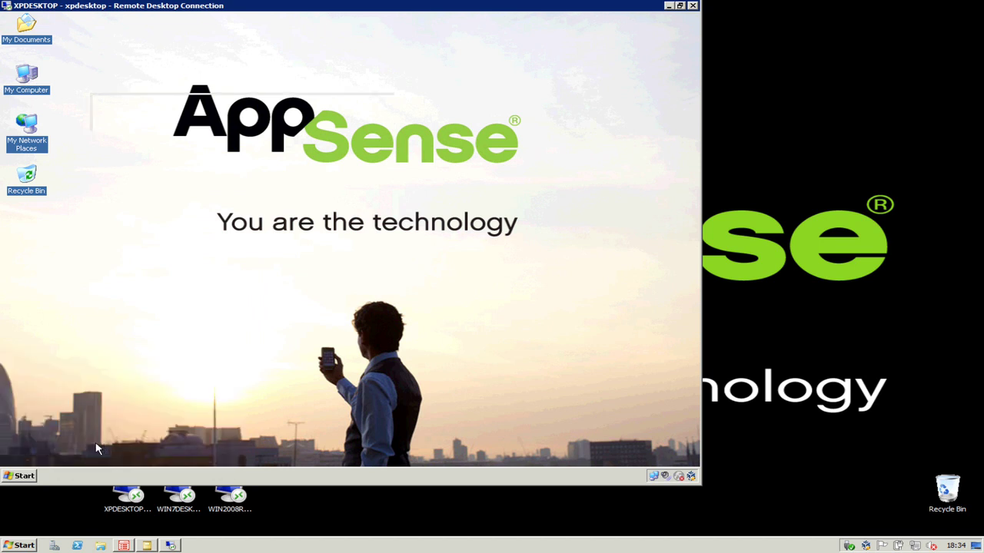
pyautogui.click(622, 99)
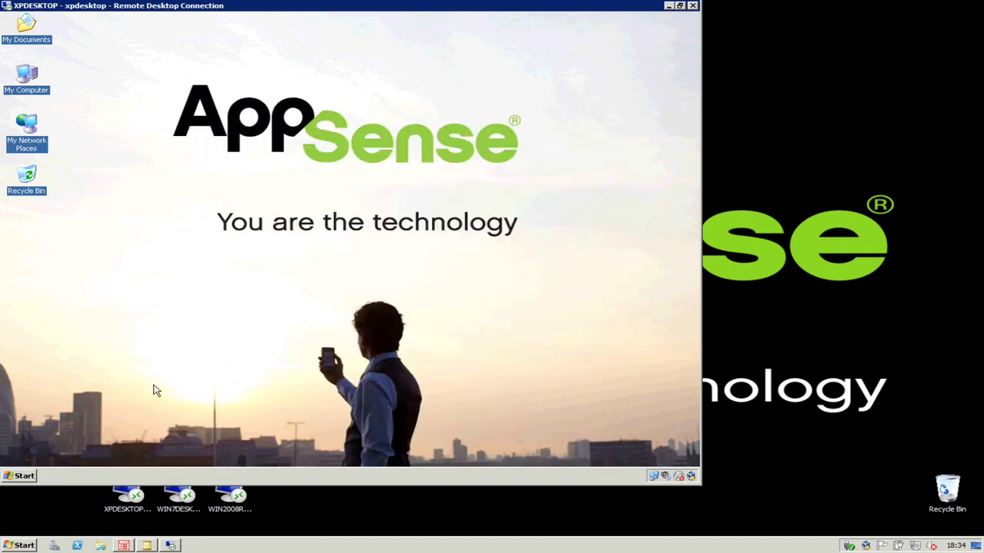
# - Open the \\appsense-dc\COMMON share from Run history, then close it
pyautogui.click(31, 477)
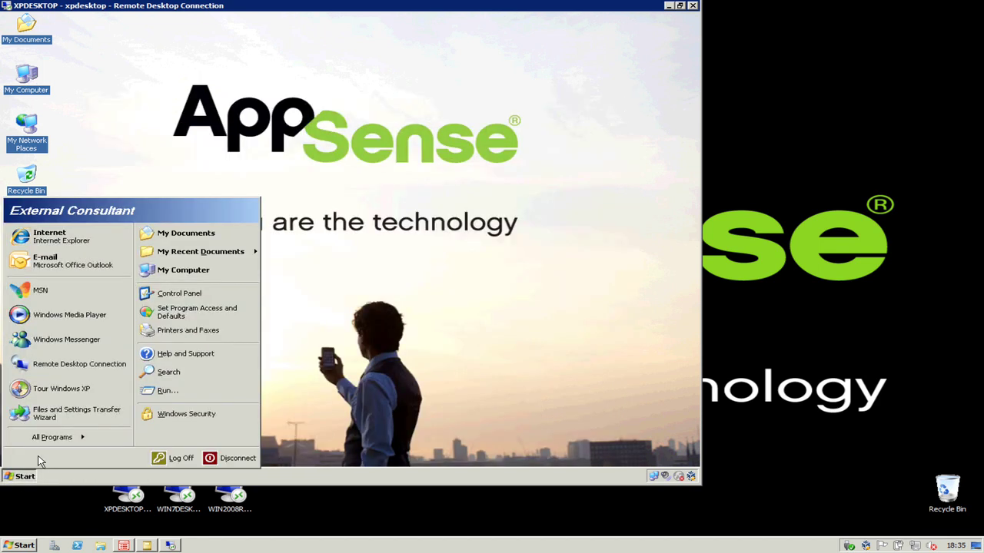
pyautogui.click(166, 390)
pyautogui.click(223, 412)
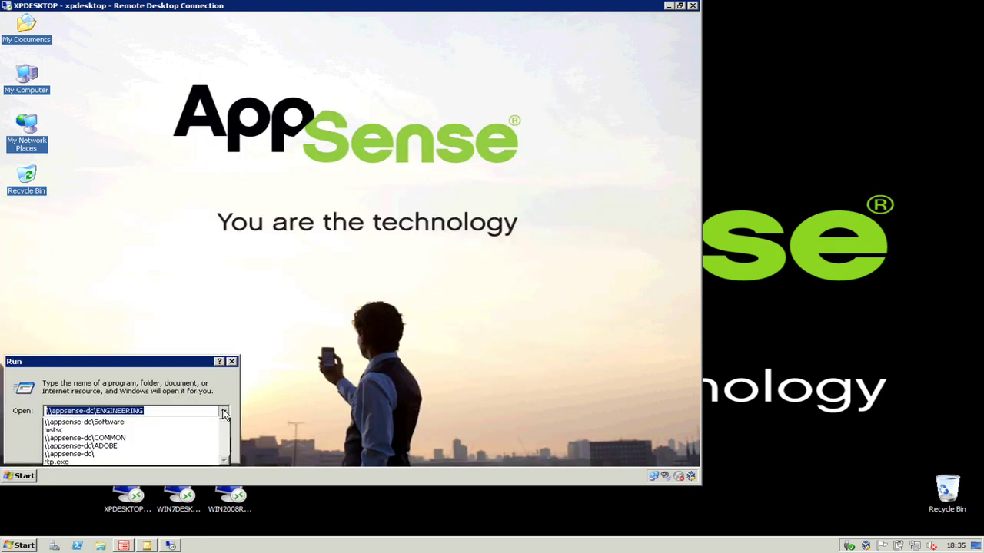
pyautogui.click(84, 437)
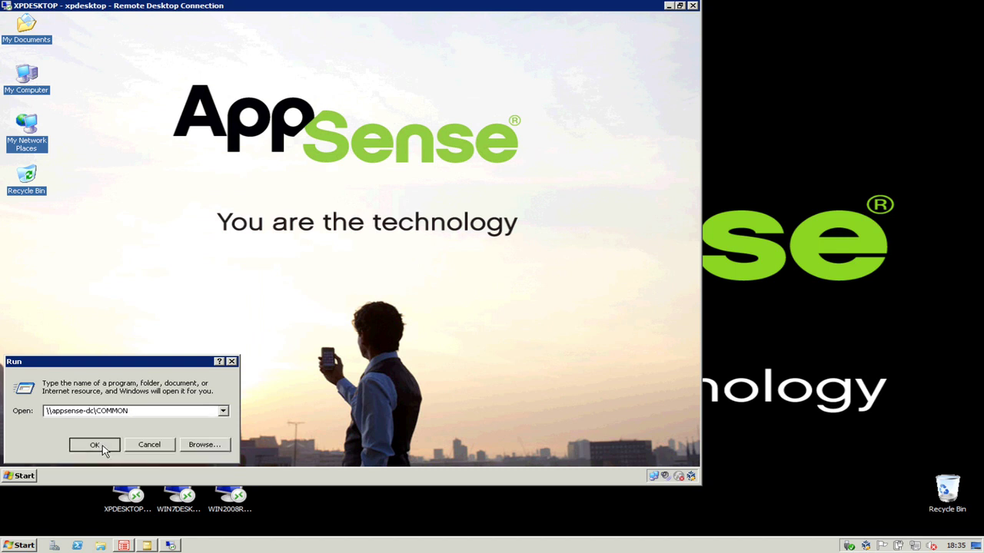
pyautogui.click(100, 446)
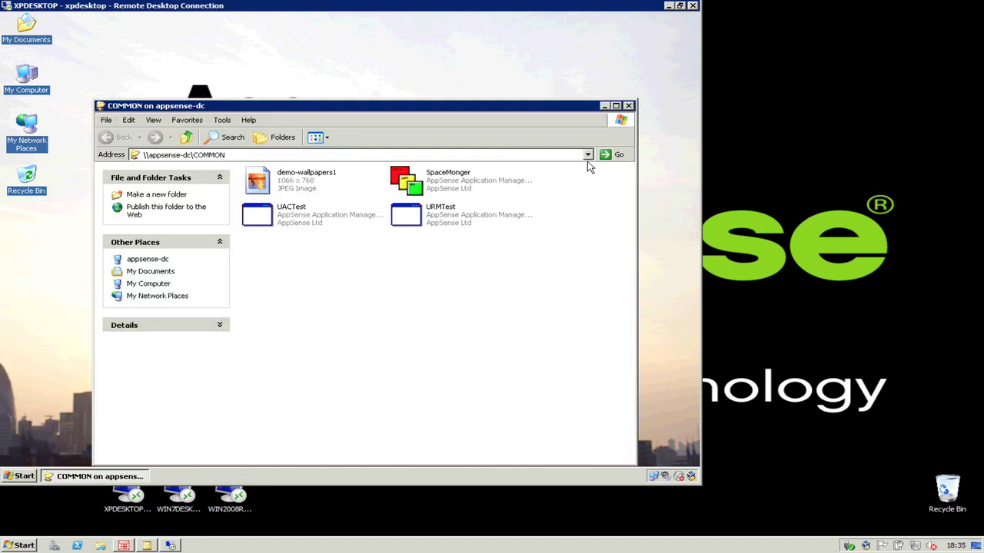
pyautogui.click(629, 107)
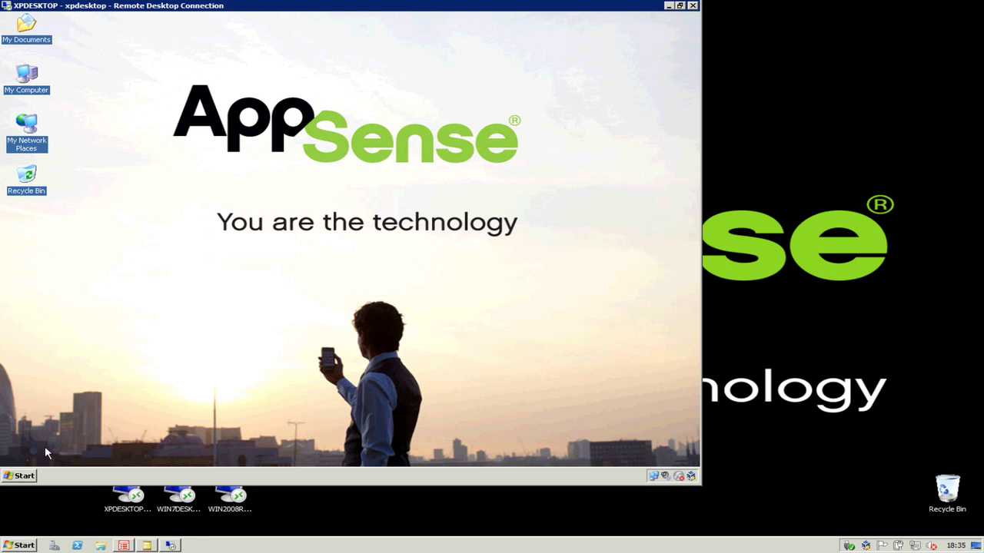
pyautogui.click(23, 476)
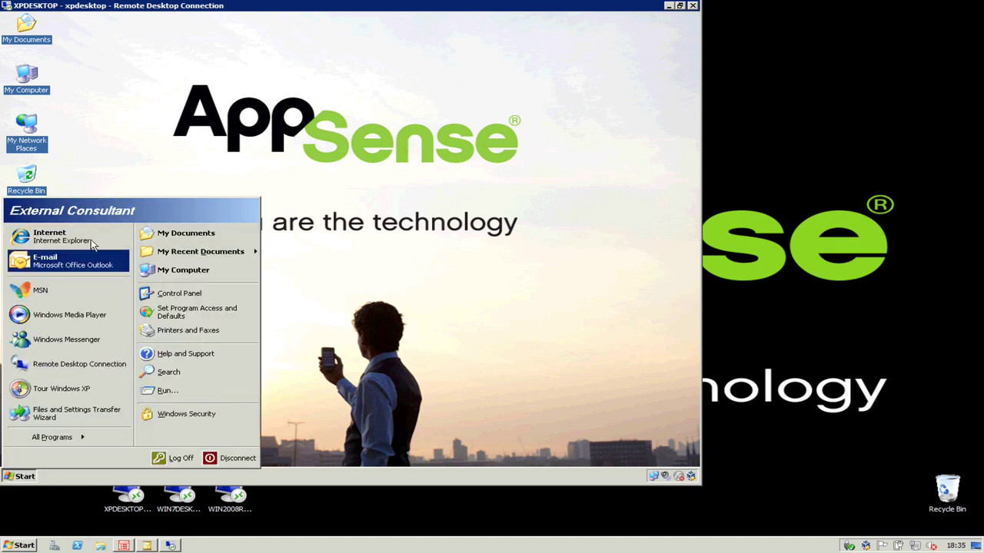
# - Launch Internet Explorer and visit the Box, Dropbox and DataNow login favorites in turn
pyautogui.click(96, 242)
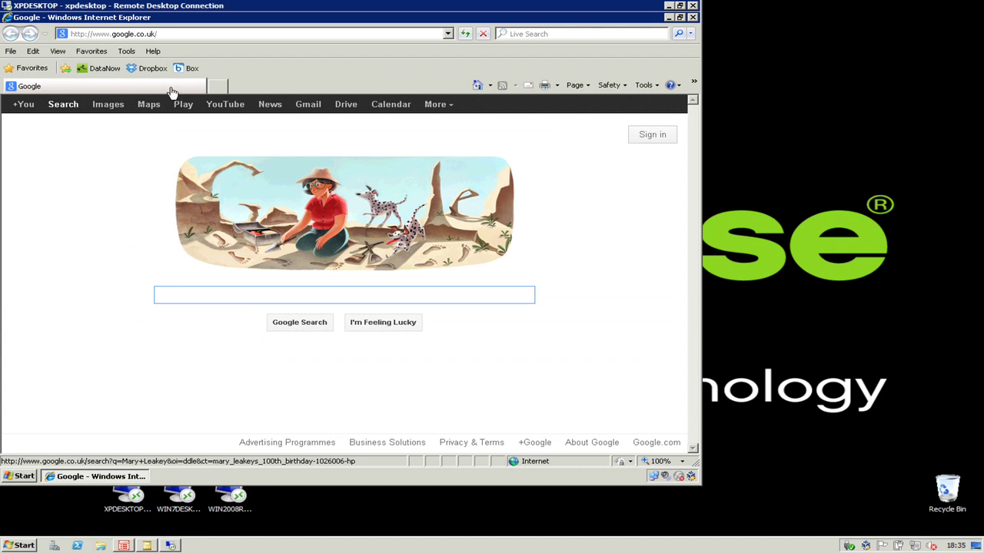
pyautogui.click(190, 70)
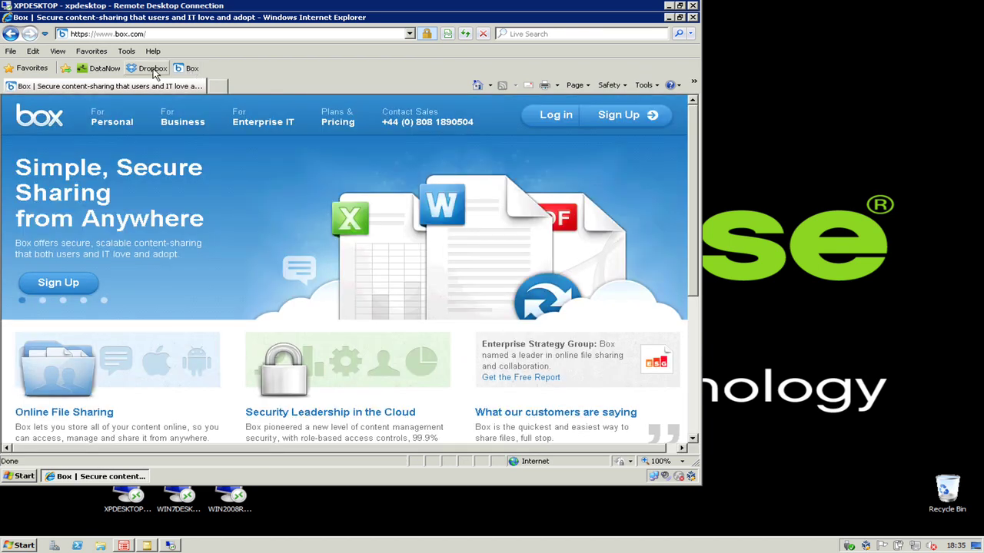
pyautogui.click(153, 71)
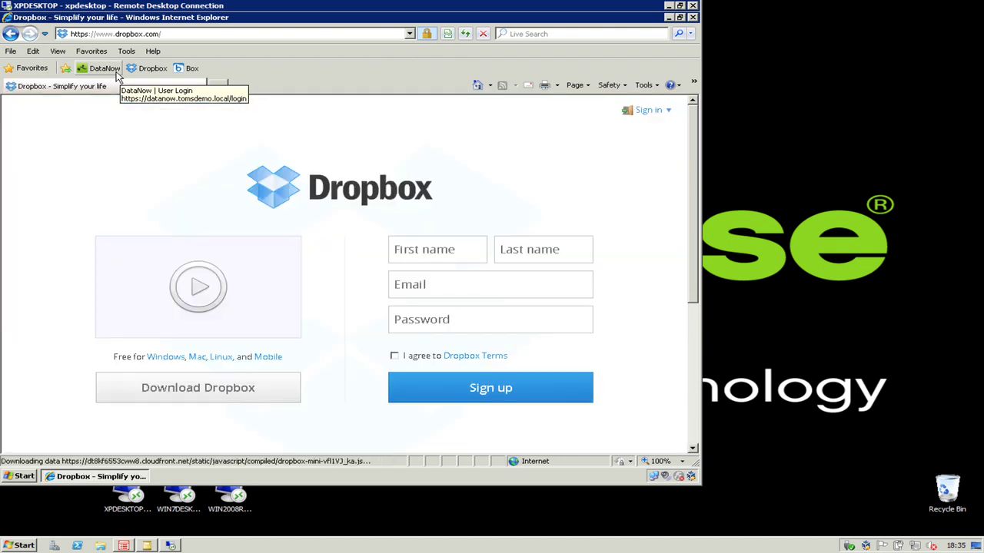
pyautogui.click(112, 71)
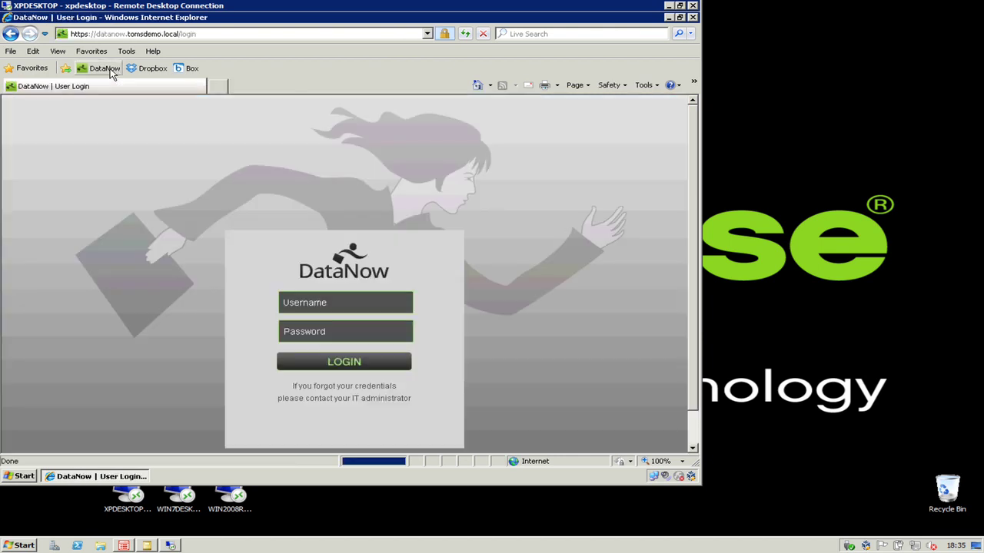
# - Close Internet Explorer, log off the XP session and return to Active Directory Users and Computers
pyautogui.click(693, 17)
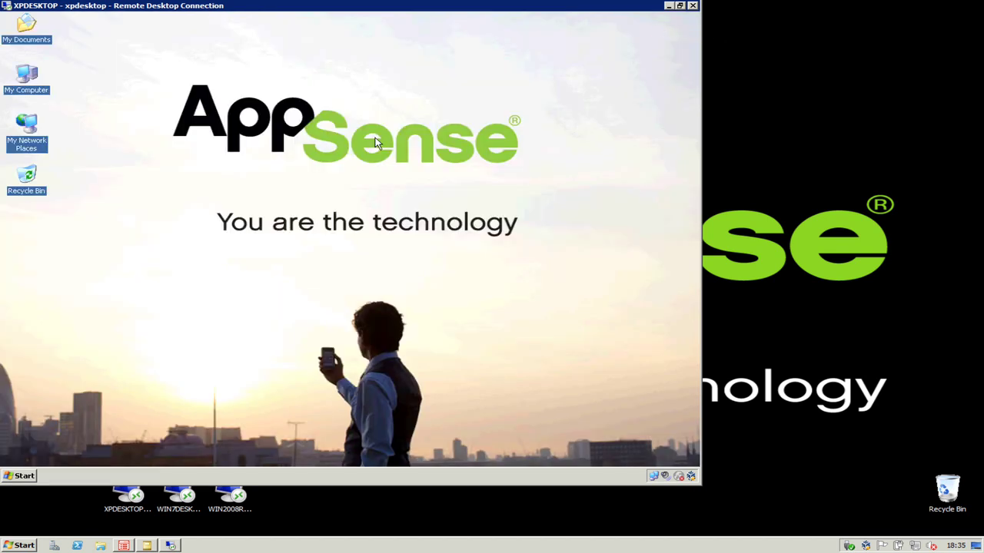
pyautogui.click(18, 476)
pyautogui.click(179, 460)
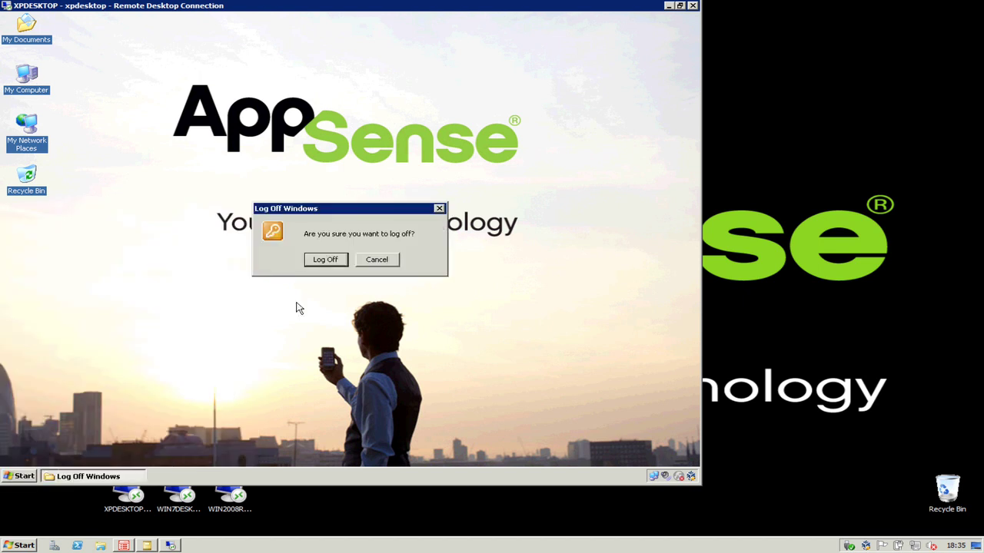
pyautogui.click(329, 261)
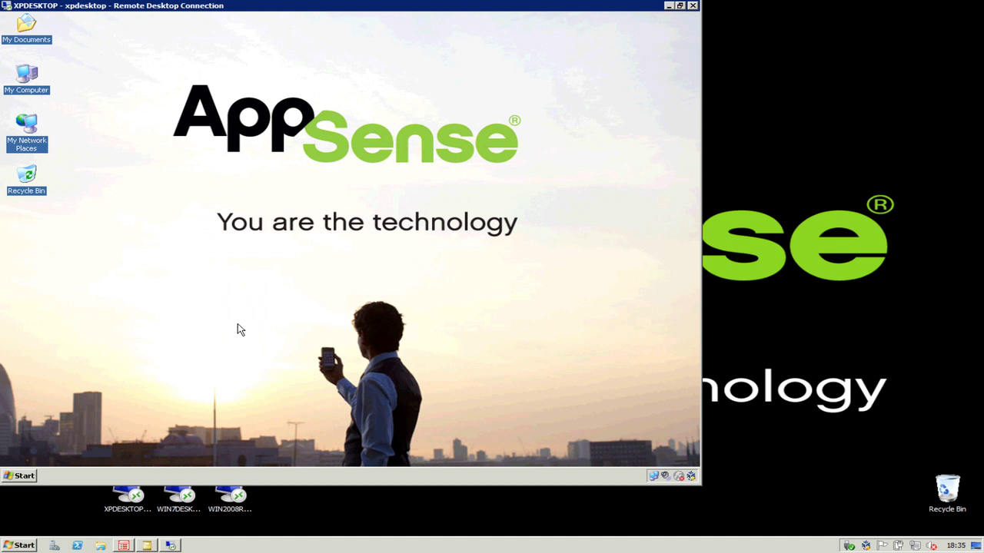
pyautogui.click(148, 546)
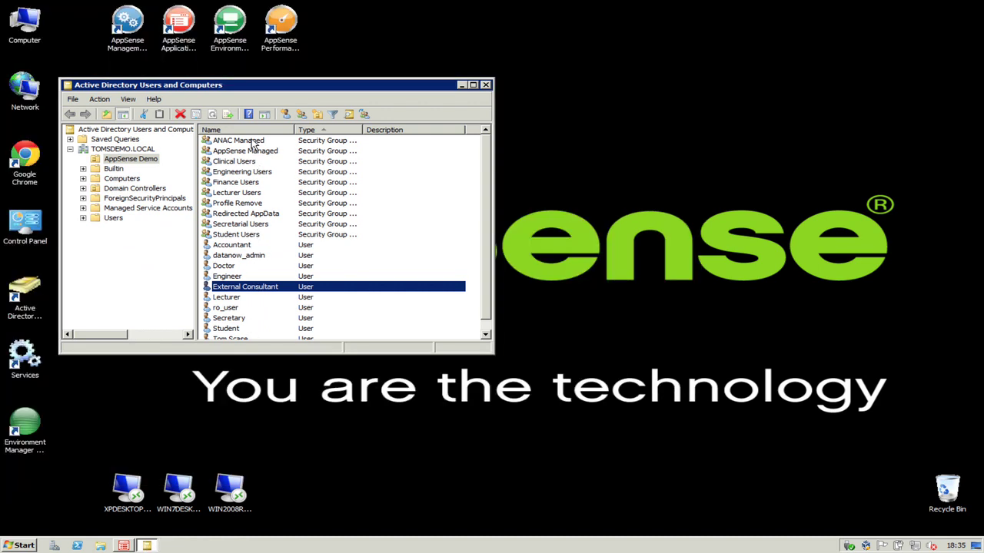
# - Add External Consultant, found by searching 'ex', to the ANAC Managed group's members
pyautogui.doubleClick(253, 143)
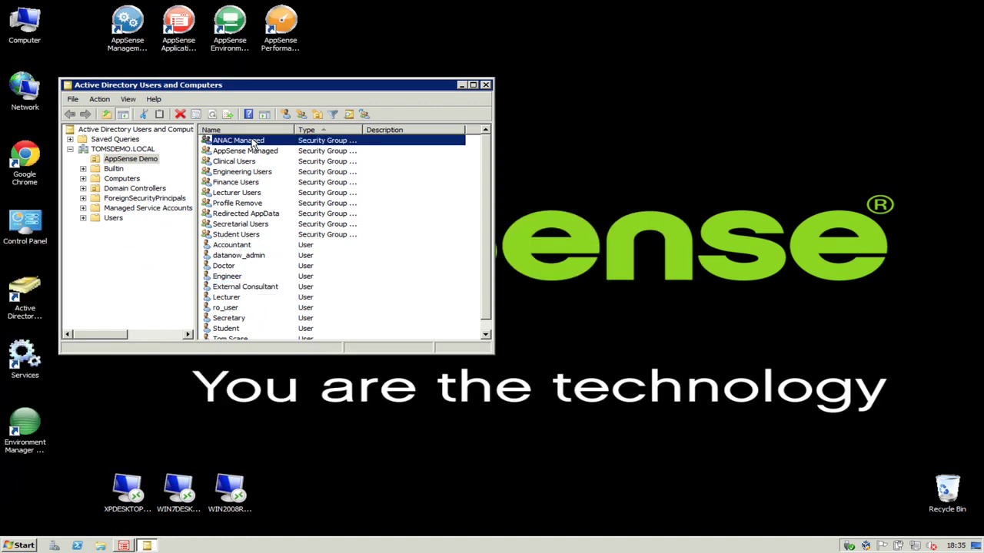
pyautogui.click(227, 106)
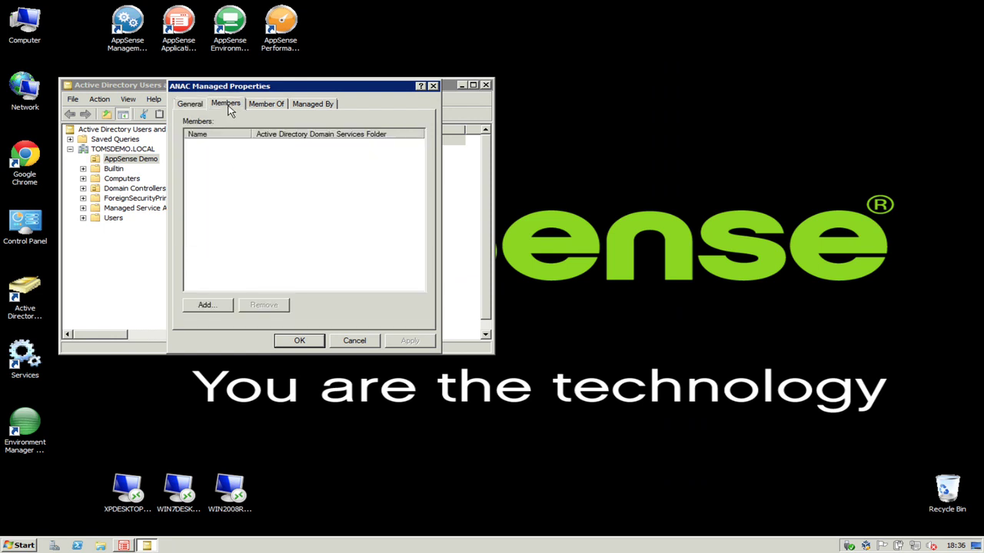
pyautogui.click(215, 308)
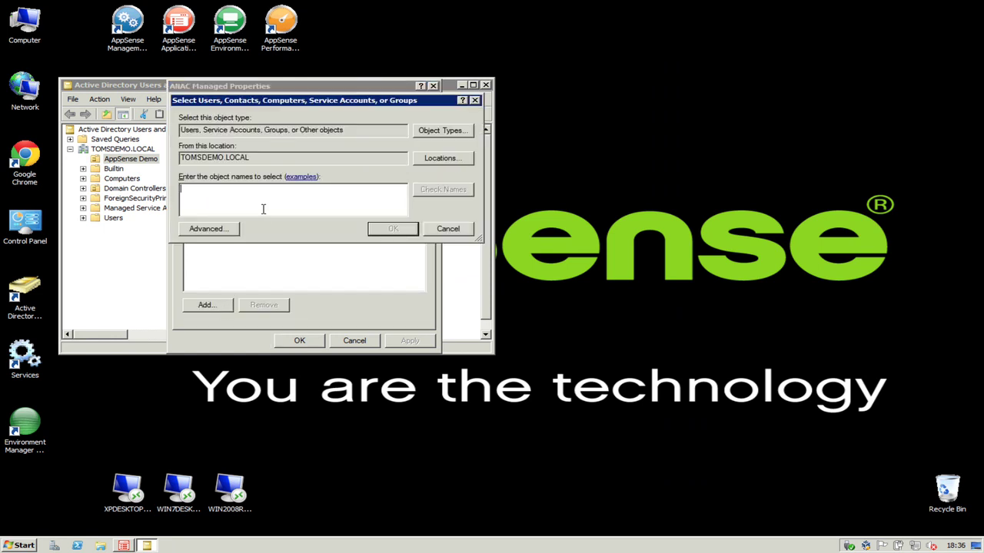
pyautogui.write('ex')
pyautogui.press('Return')
pyautogui.doubleClick(242, 198)
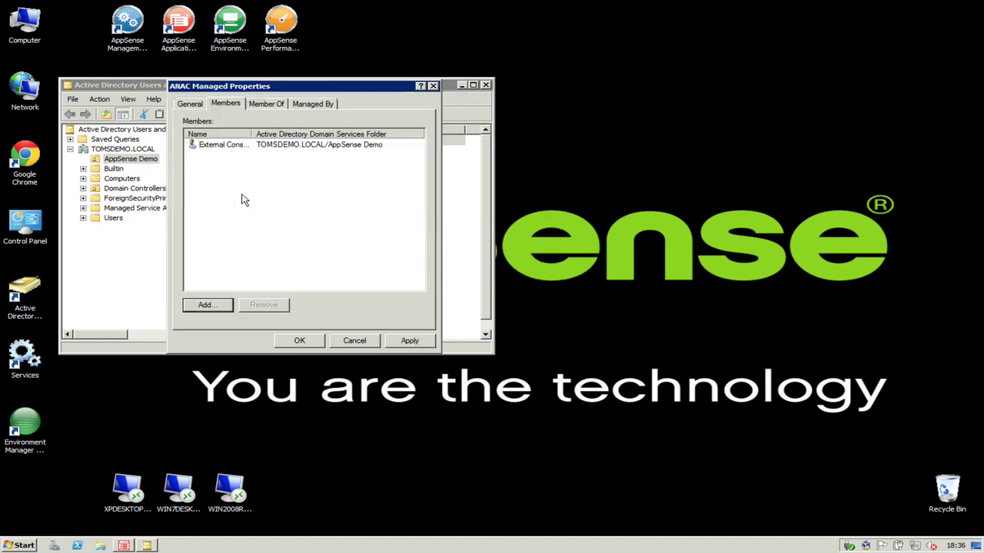
pyautogui.click(298, 341)
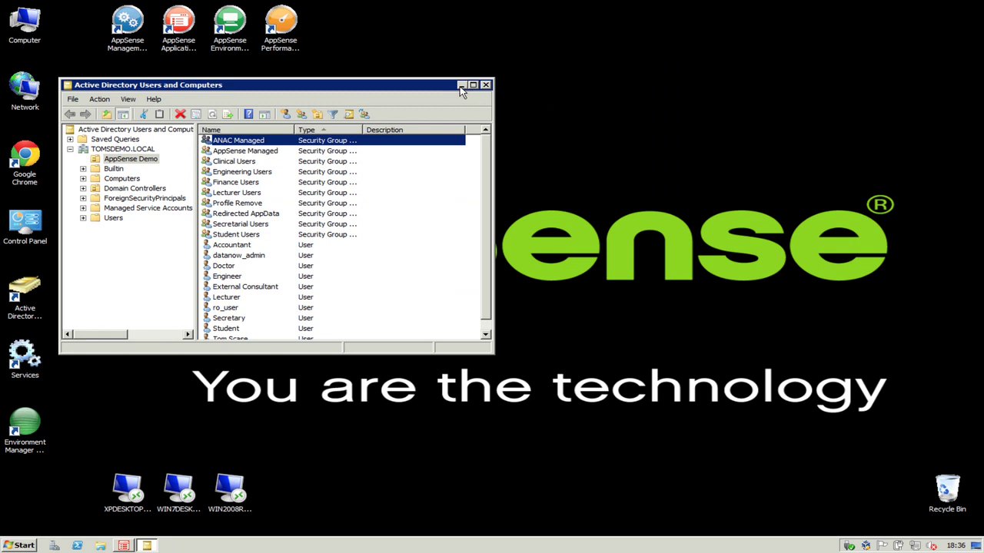
pyautogui.click(123, 545)
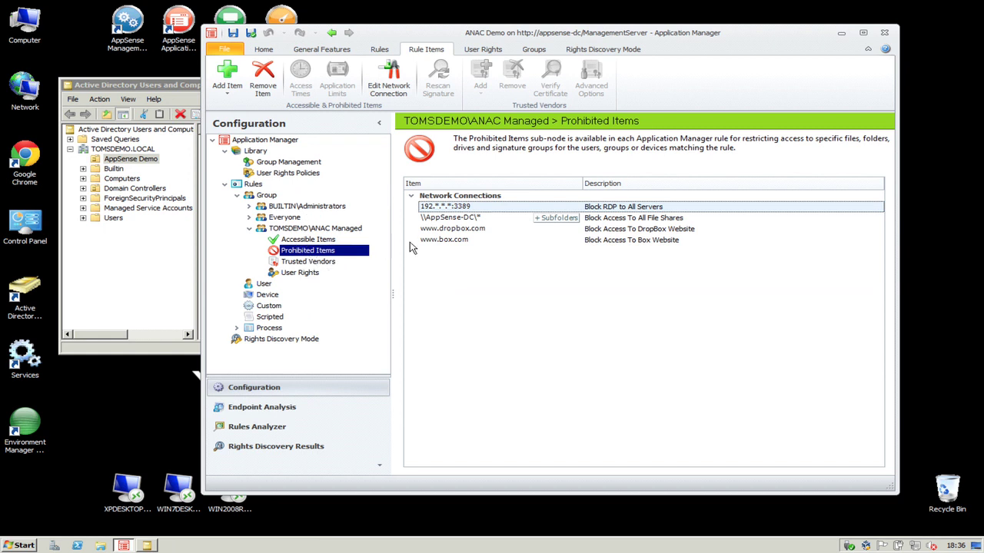
# - Review the blocked 192.*.*.*:3389 RDP rule and \\AppSense-DC\* share rule without changes
pyautogui.doubleClick(481, 209)
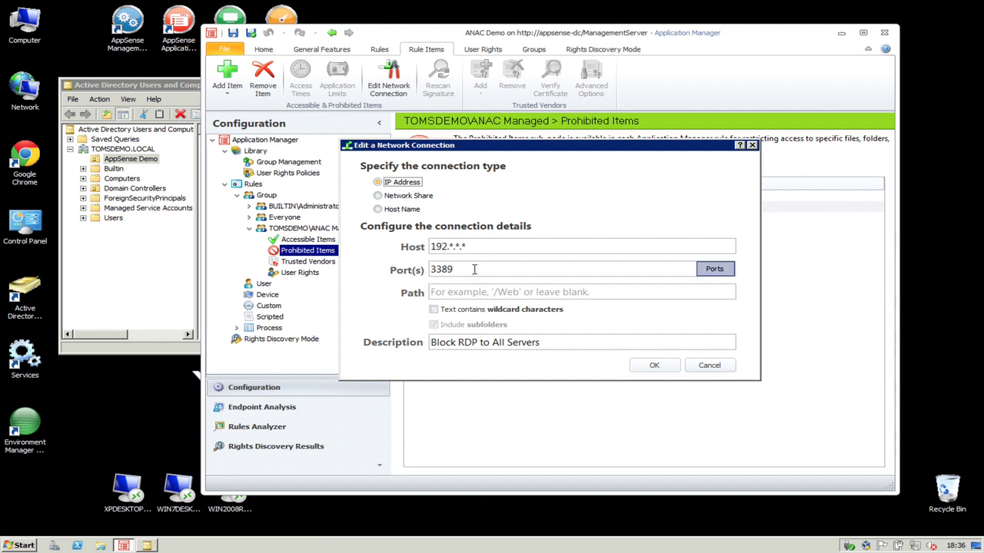
pyautogui.click(708, 367)
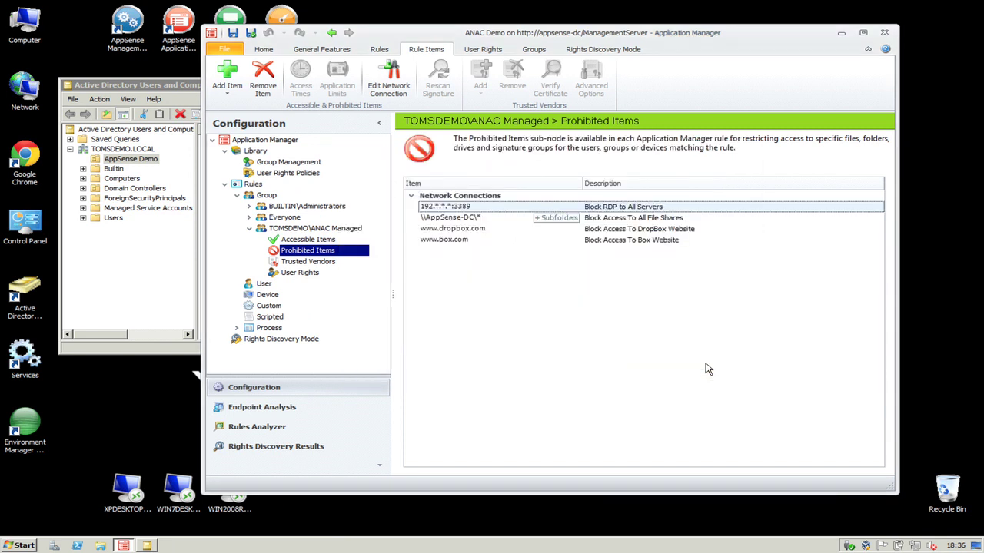
pyautogui.doubleClick(474, 221)
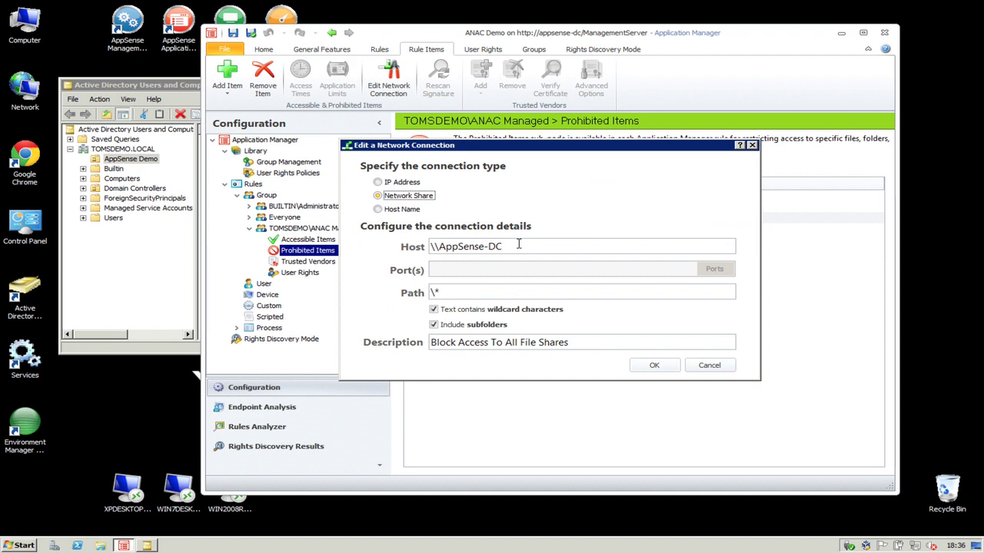
pyautogui.click(440, 293)
pyautogui.click(702, 369)
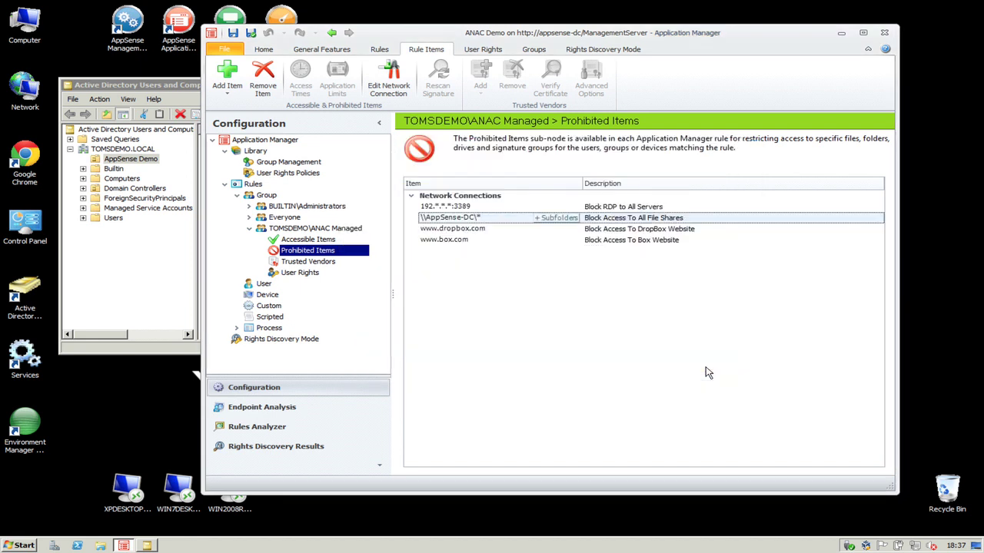
pyautogui.doubleClick(467, 236)
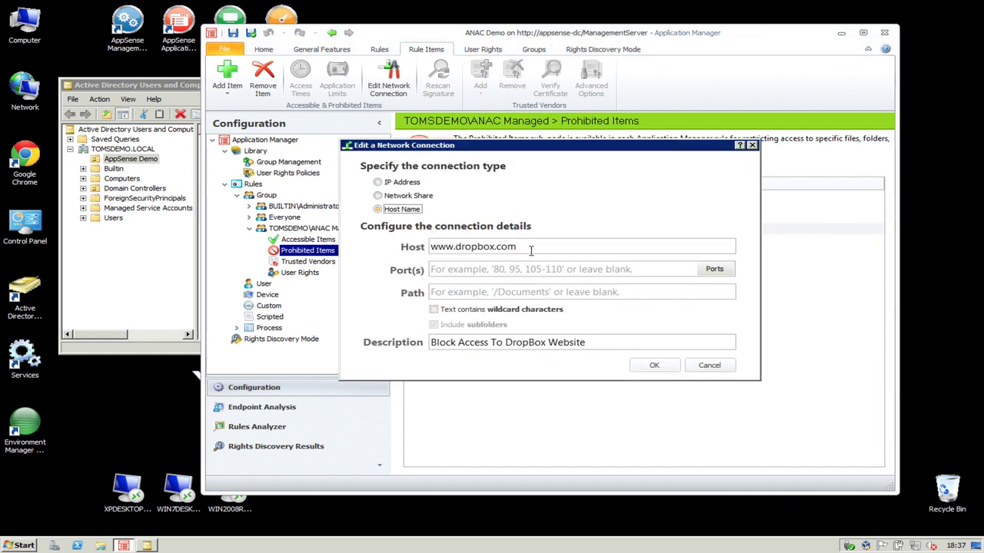
pyautogui.click(709, 366)
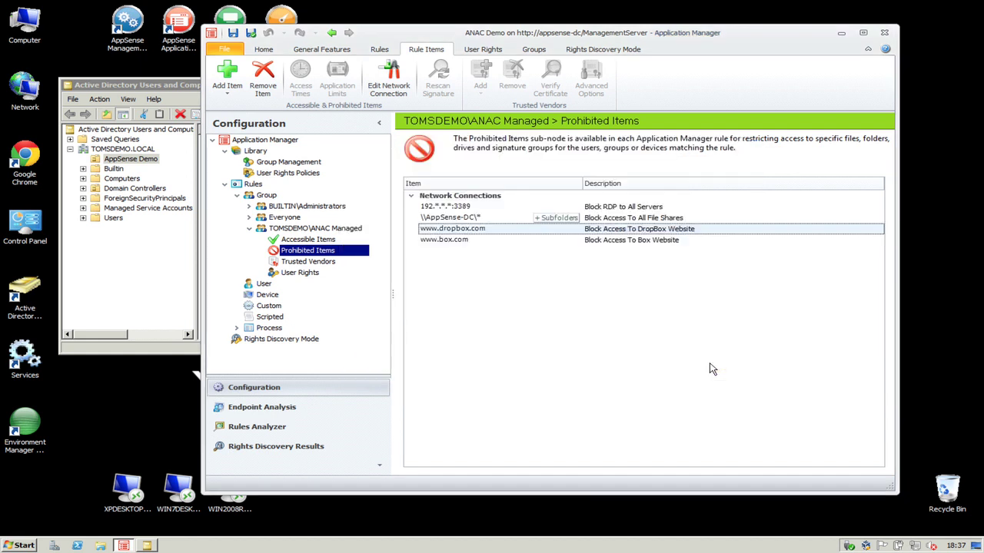
pyautogui.click(454, 241)
pyautogui.doubleClick(454, 241)
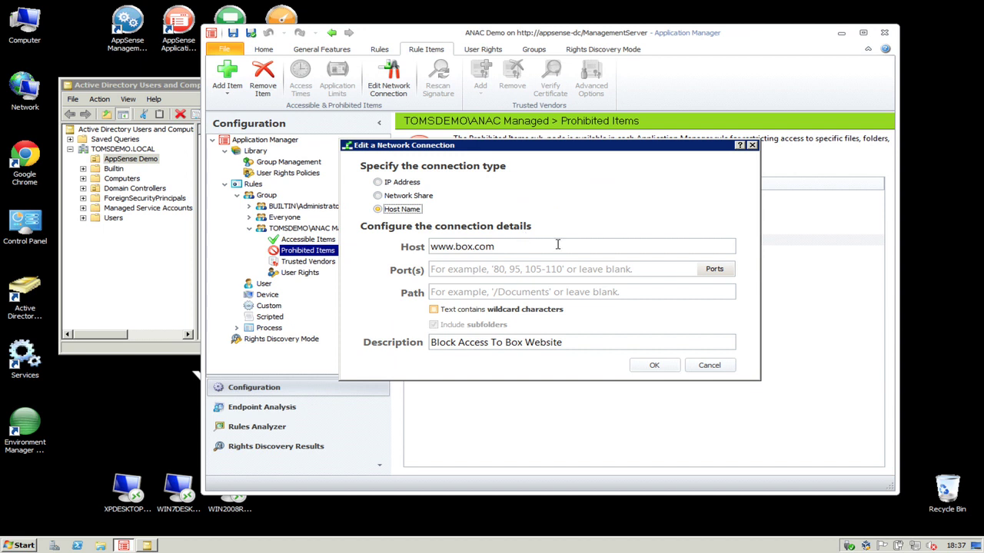
pyautogui.click(717, 369)
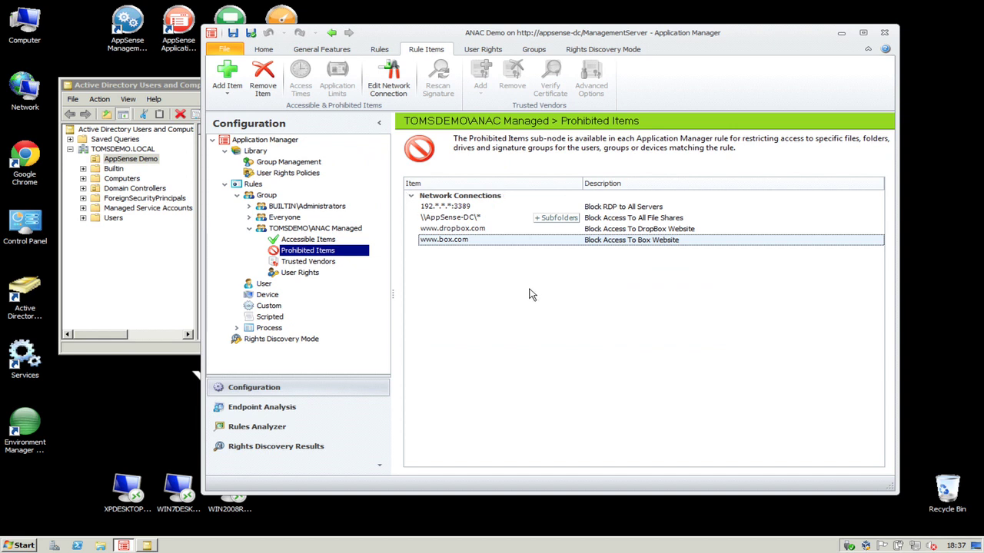
pyautogui.click(316, 240)
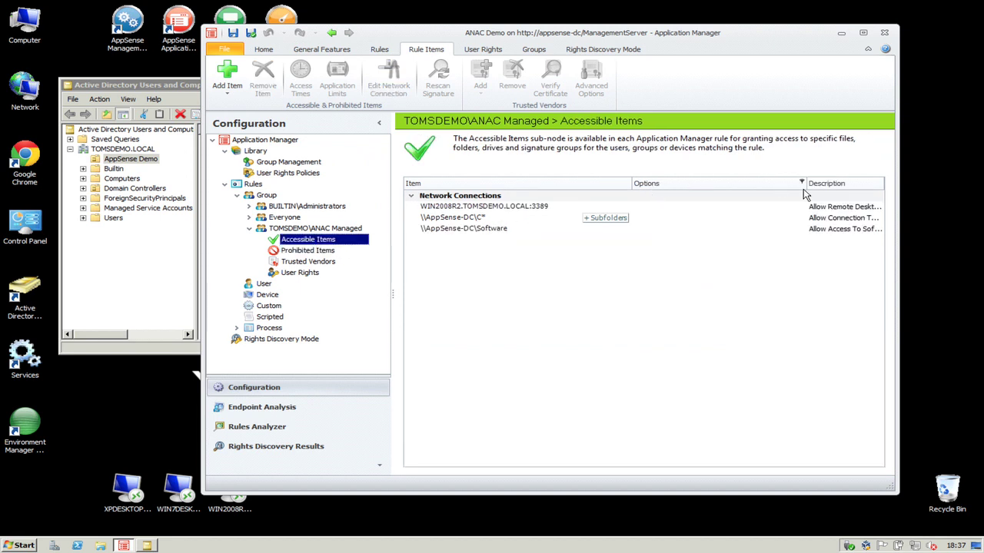
# - Widen the Description column and inspect the allowed WIN2008R2.TOMSDEMO.LOCAL:3389 RDP rule
pyautogui.moveTo(804, 186); pyautogui.dragTo(692, 179)
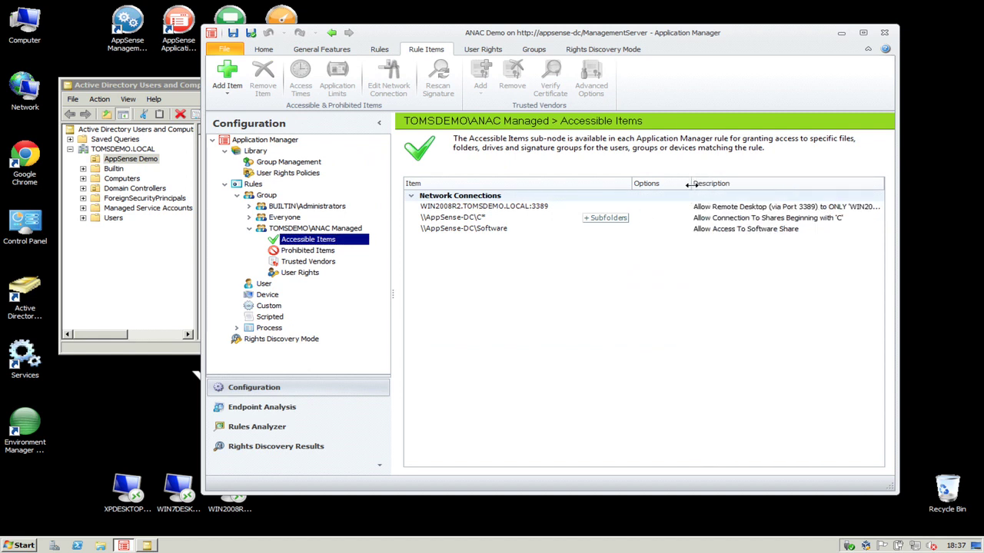
pyautogui.moveTo(689, 184); pyautogui.dragTo(666, 184)
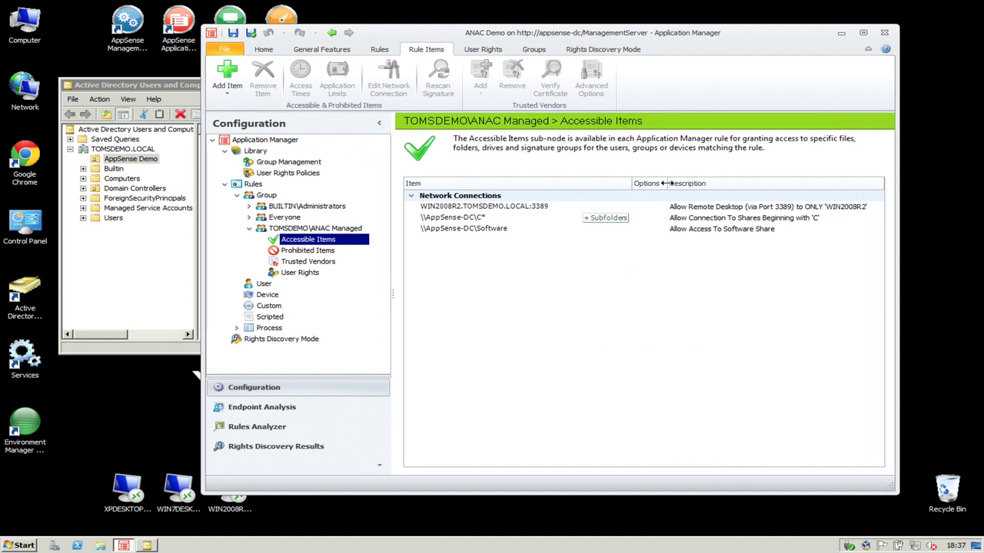
pyautogui.doubleClick(516, 209)
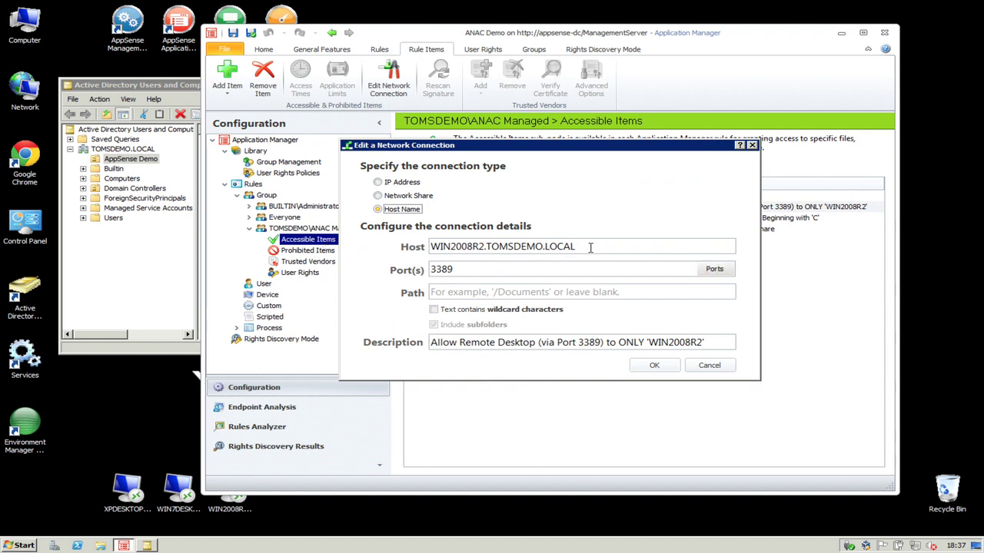
pyautogui.moveTo(590, 247); pyautogui.dragTo(405, 247)
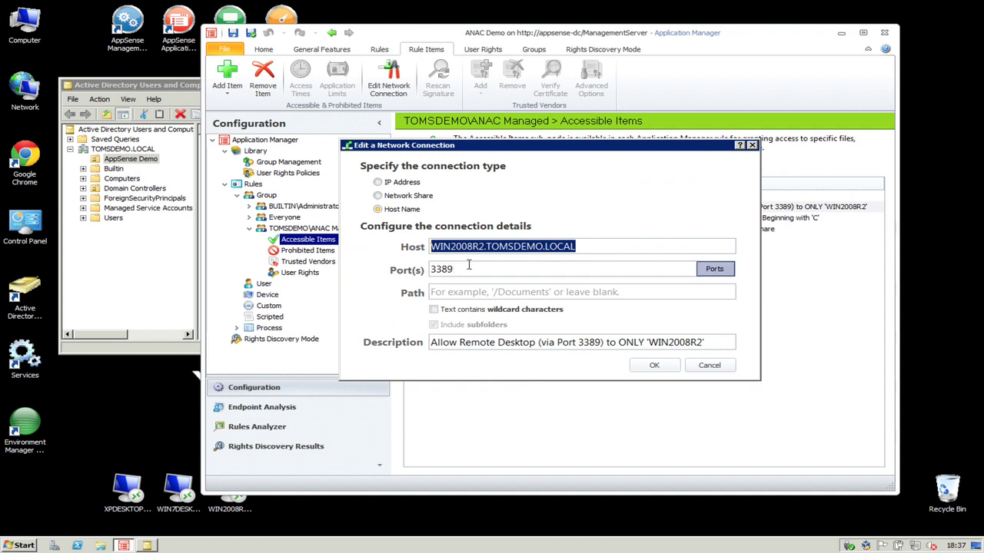
pyautogui.press('Tab')
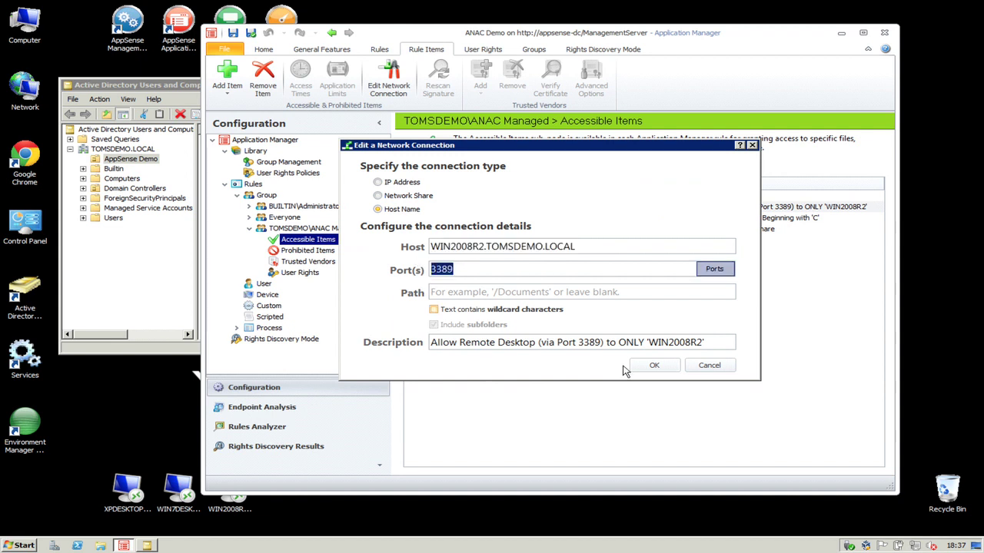
pyautogui.click(709, 366)
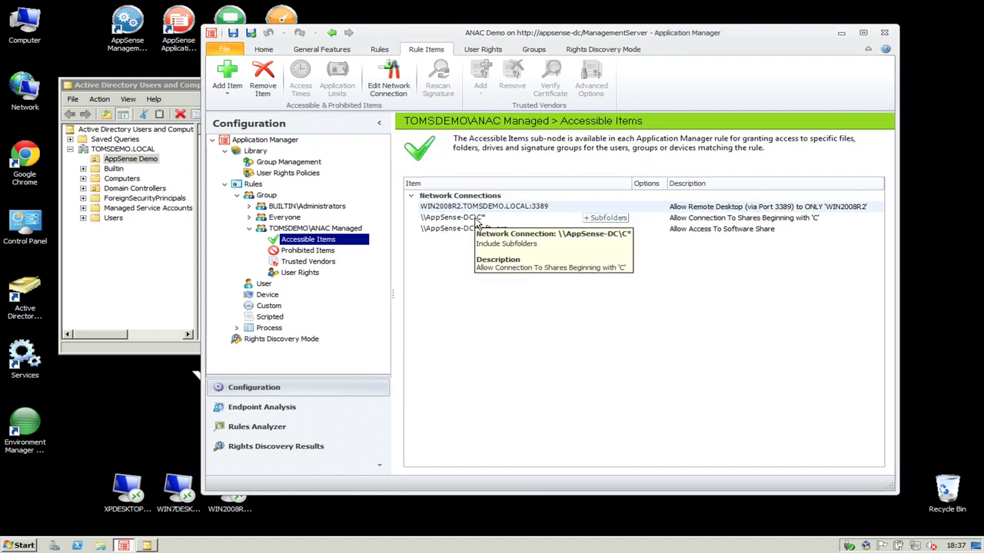
# - Inspect the \\AppSense-DC\C* and Software share rules, then start the XPDESKTOP remote session
pyautogui.doubleClick(470, 218)
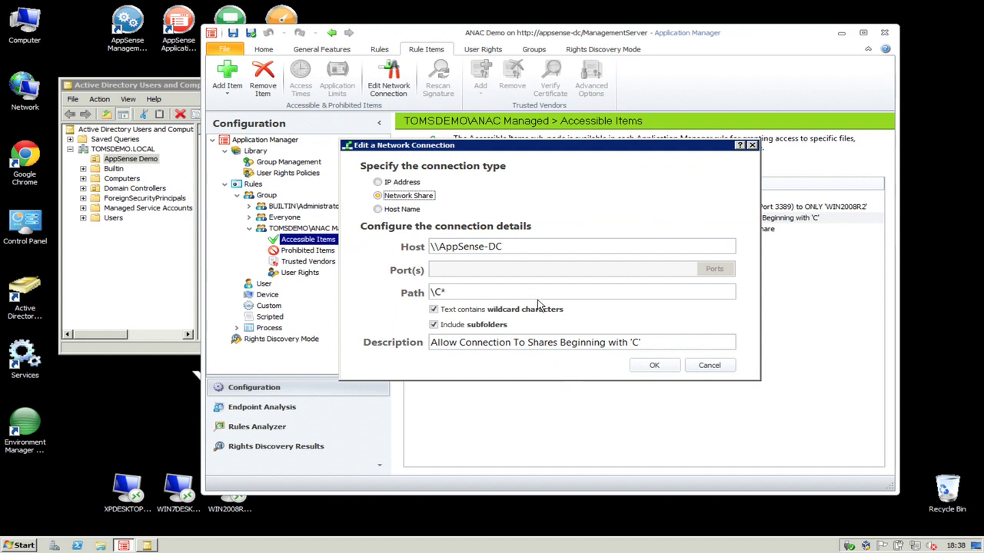
pyautogui.moveTo(447, 293); pyautogui.dragTo(425, 297)
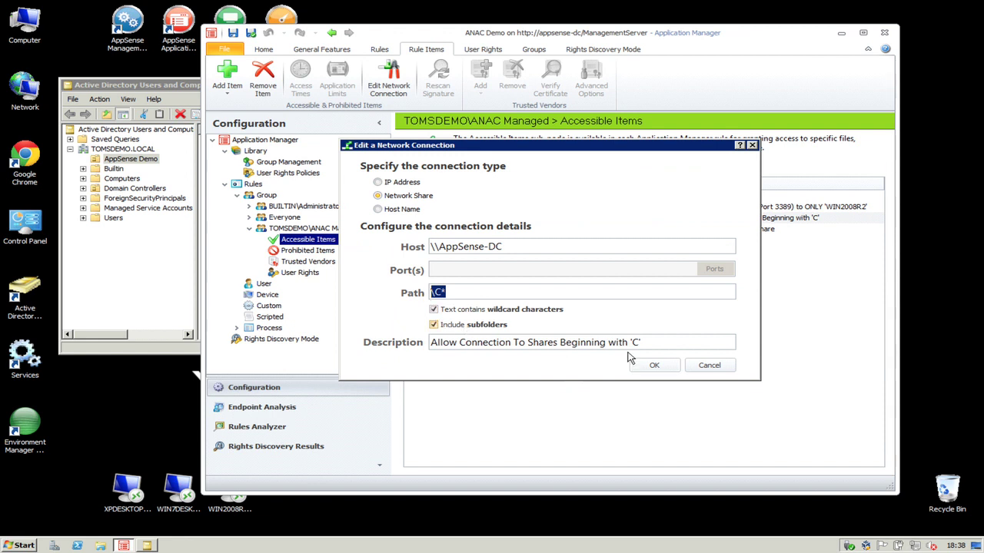
pyautogui.click(709, 366)
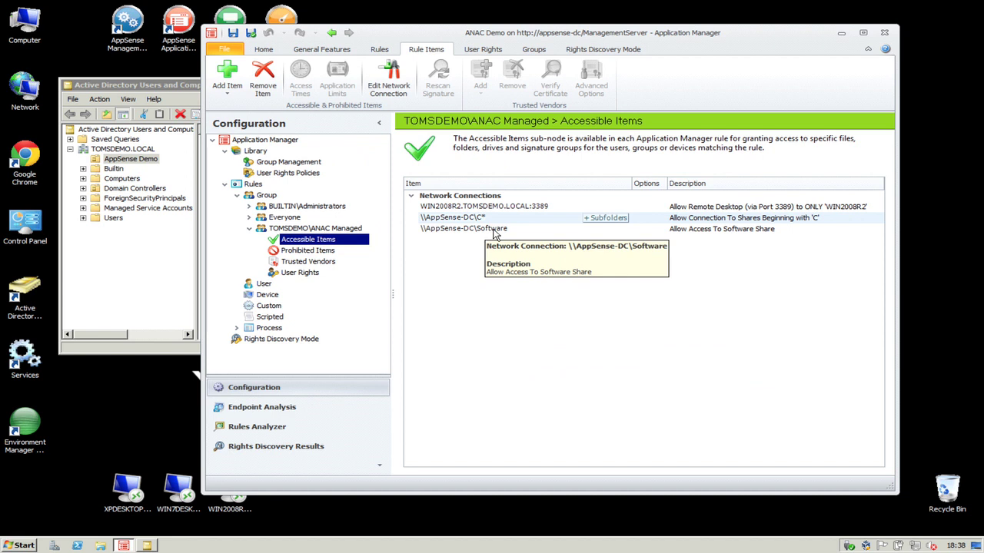
pyautogui.doubleClick(494, 231)
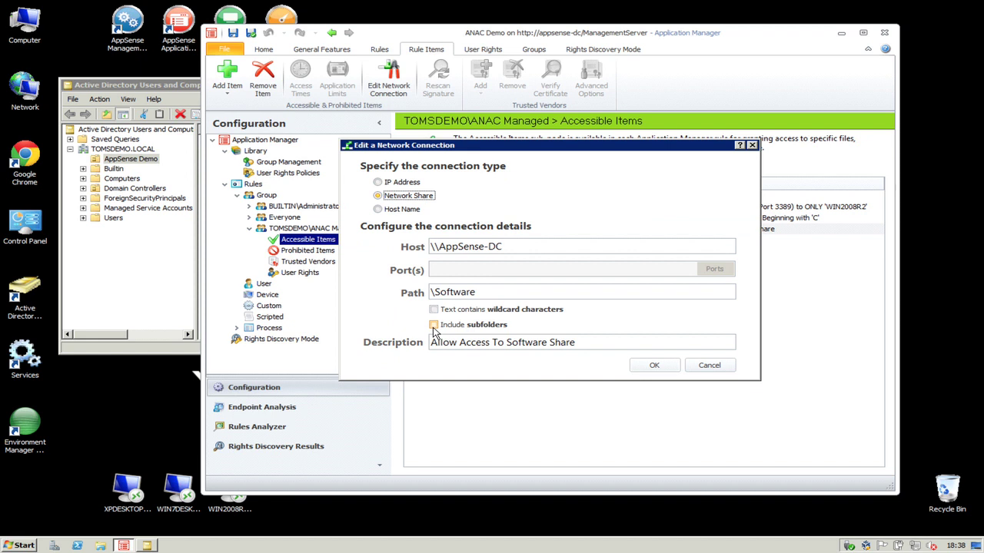
pyautogui.click(709, 365)
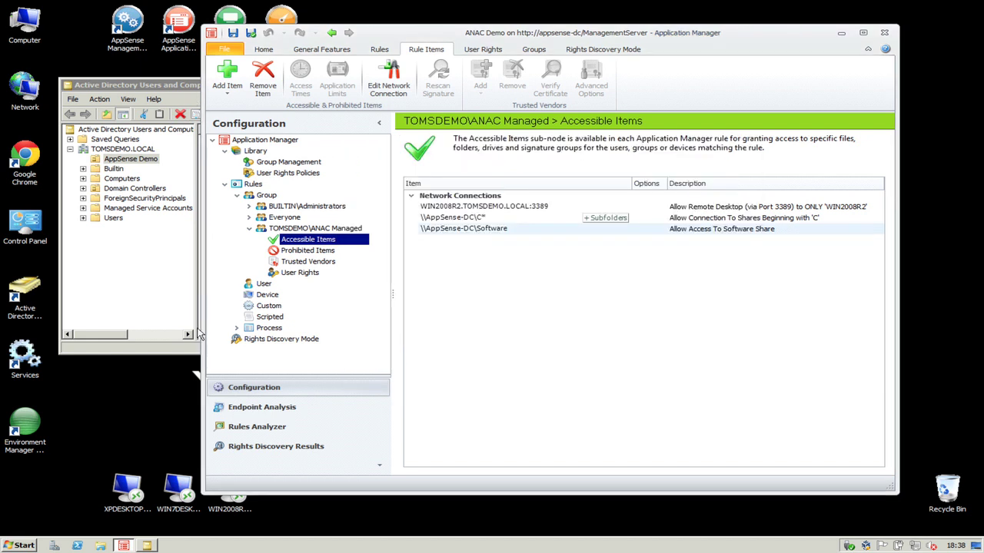
pyautogui.doubleClick(127, 494)
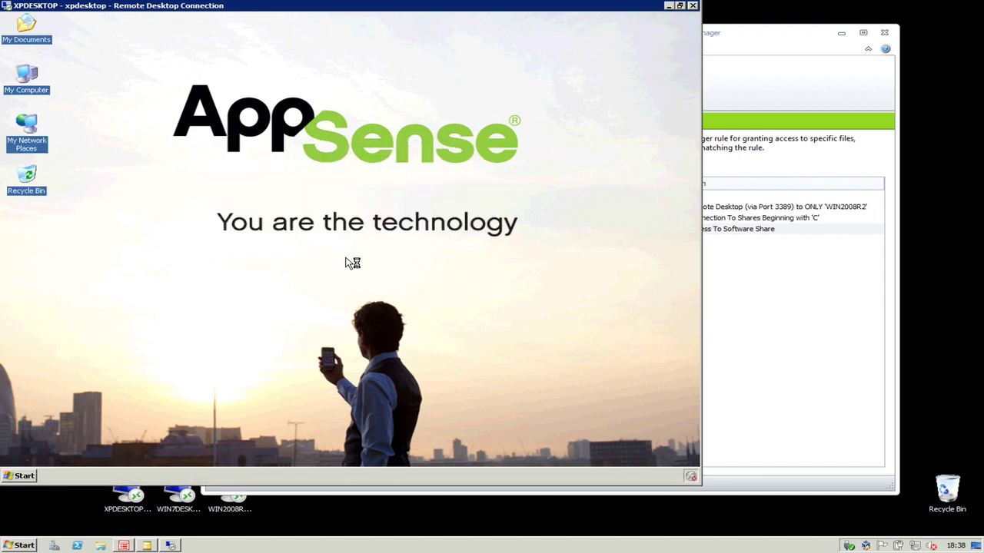
# - Run mstsc and try connecting to sql2005, dismissing the access-denied message
pyautogui.click(21, 476)
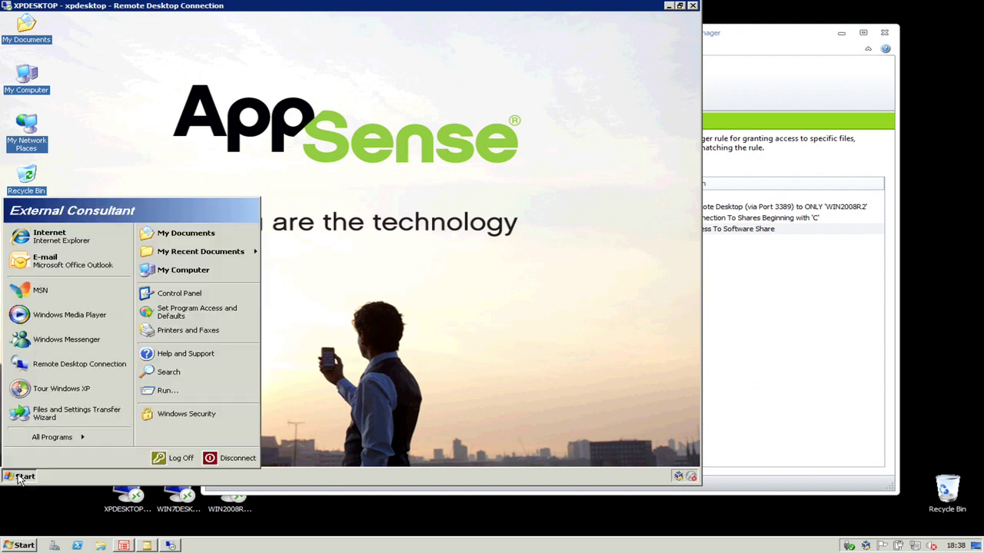
pyautogui.click(173, 391)
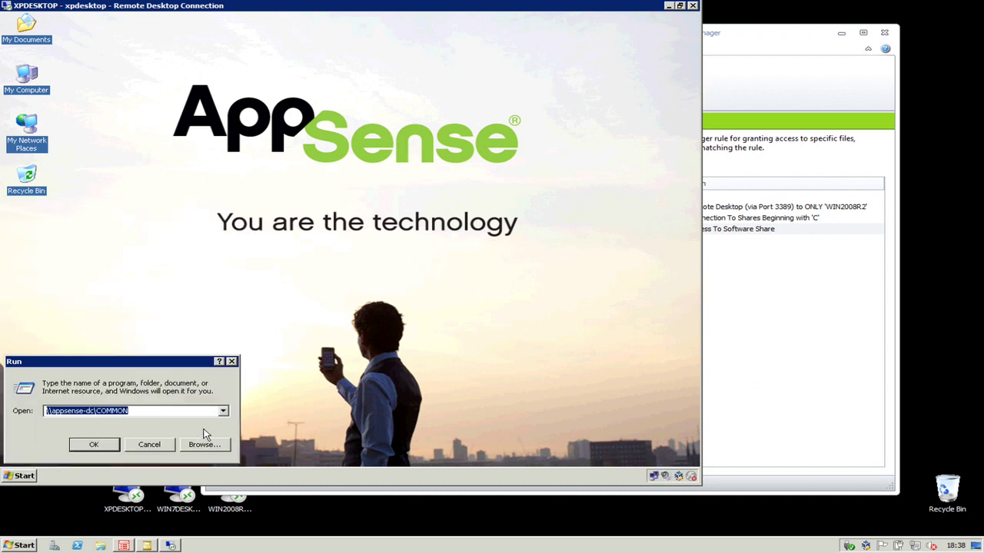
pyautogui.write('mstsc')
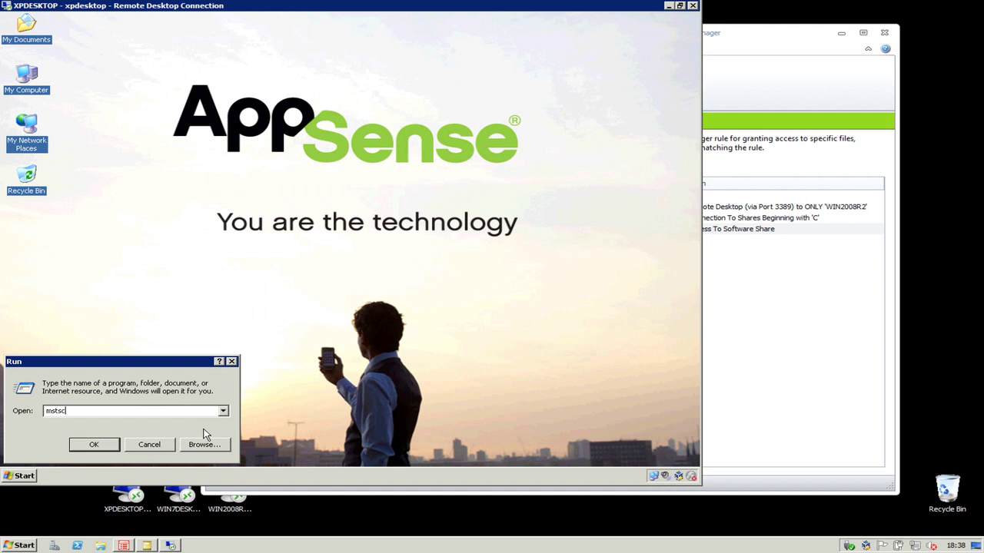
pyautogui.press('Return')
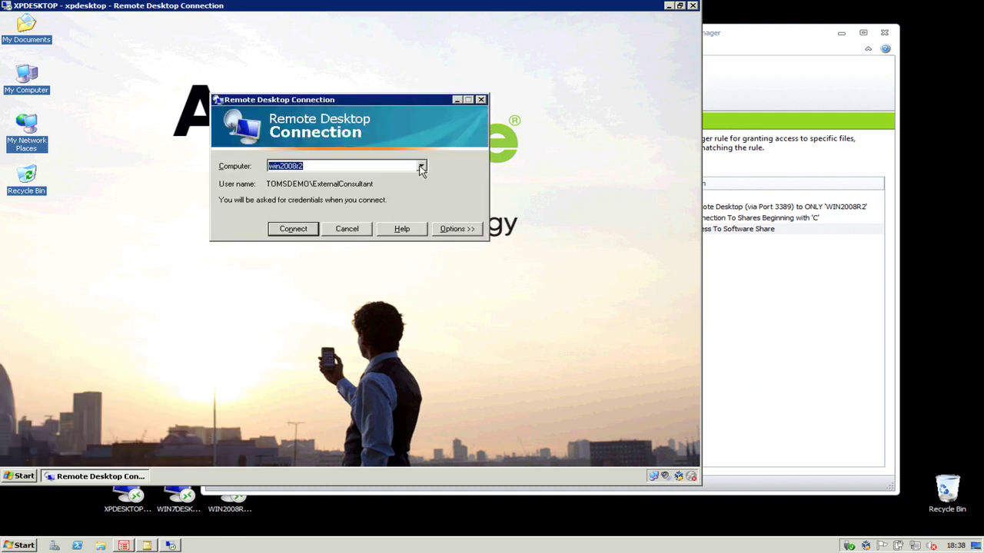
pyautogui.click(421, 167)
pyautogui.click(317, 188)
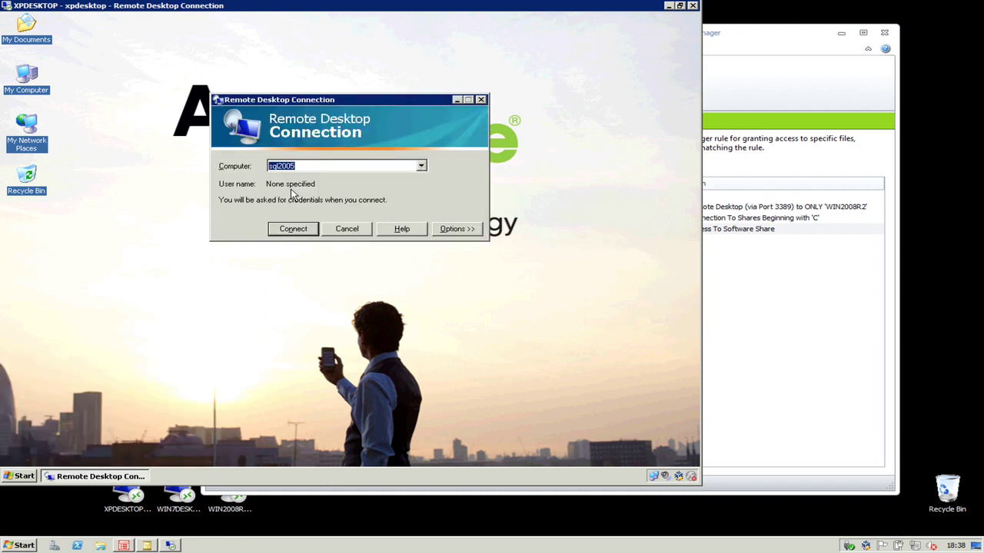
pyautogui.click(304, 230)
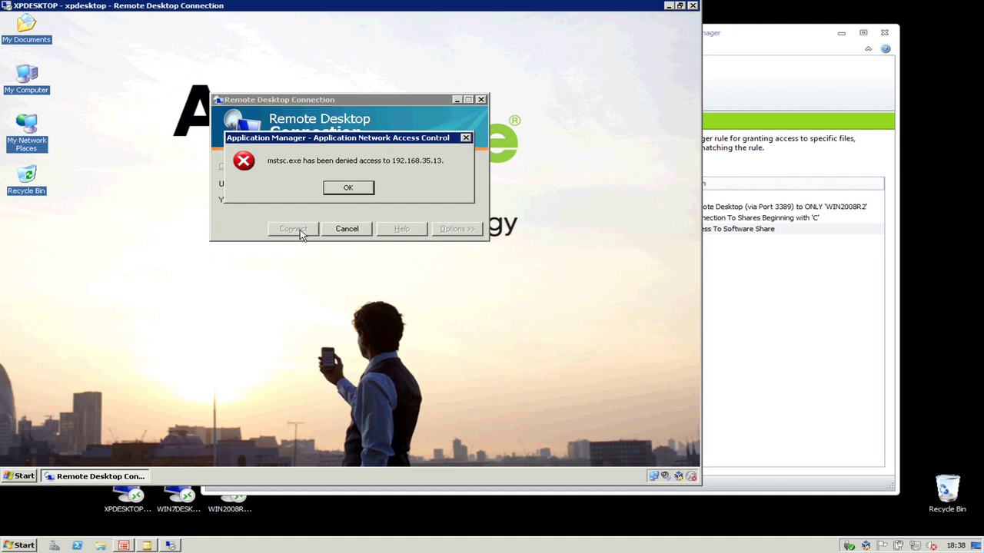
pyautogui.click(349, 189)
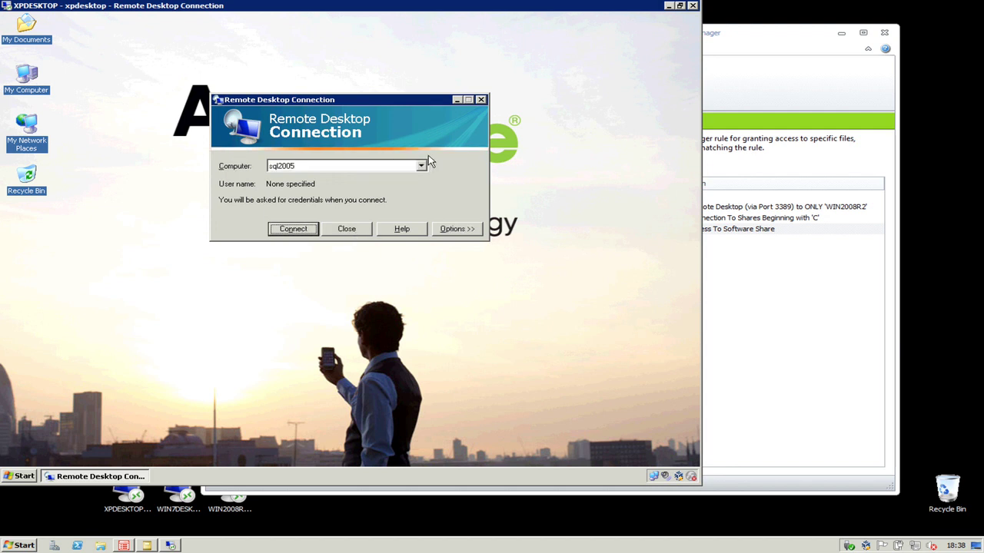
# - Connect to win2008r2 up to its logon screen, then cancel and close the client
pyautogui.click(421, 167)
pyautogui.click(308, 179)
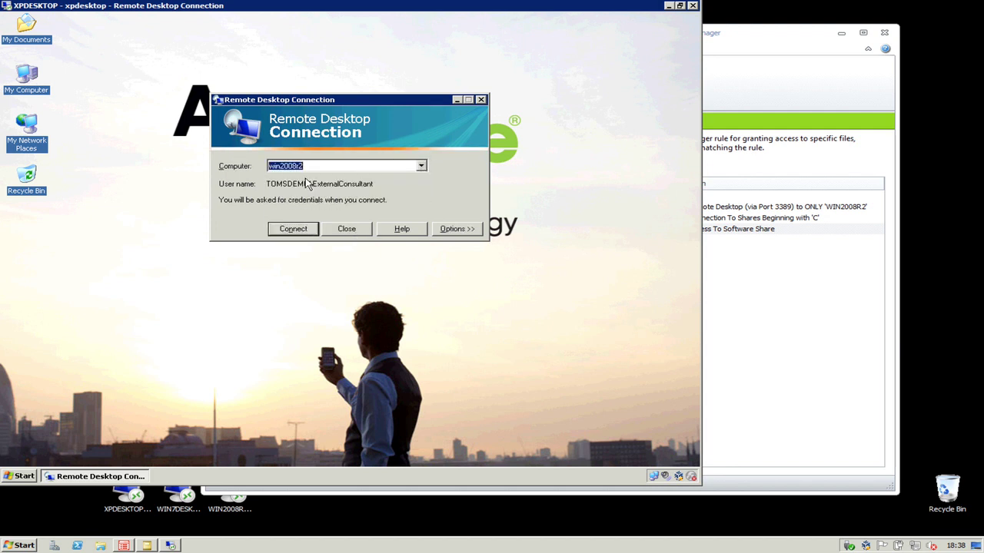
pyautogui.click(296, 231)
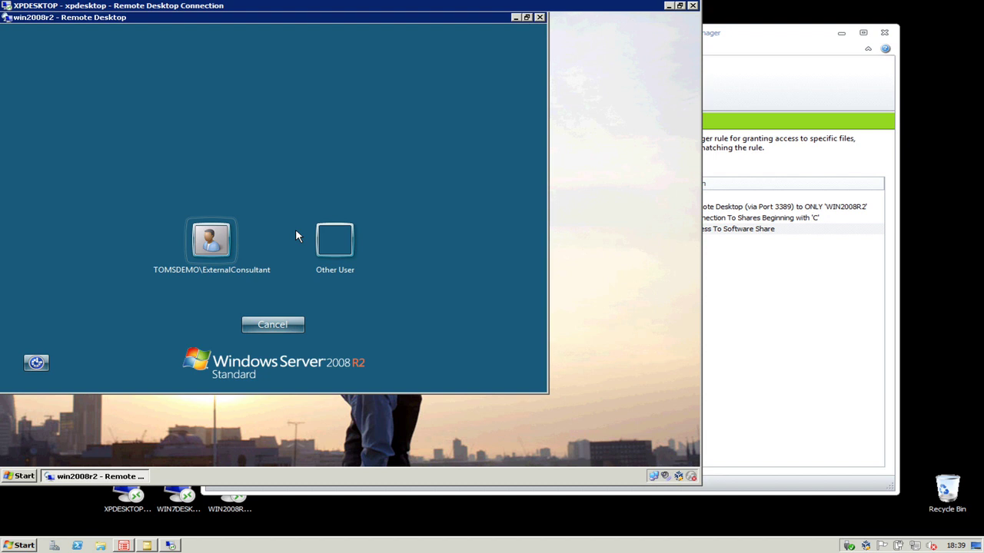
pyautogui.click(283, 326)
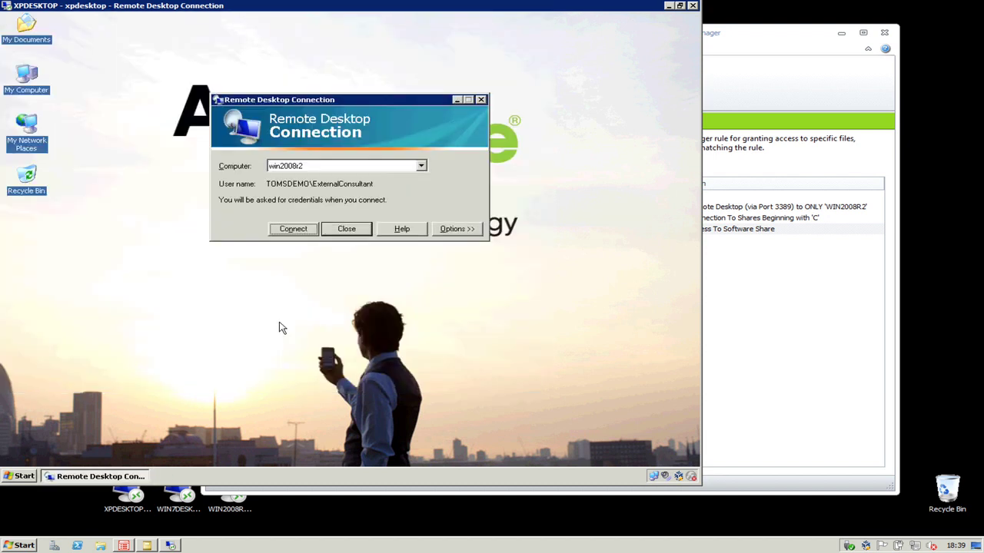
pyautogui.click(348, 230)
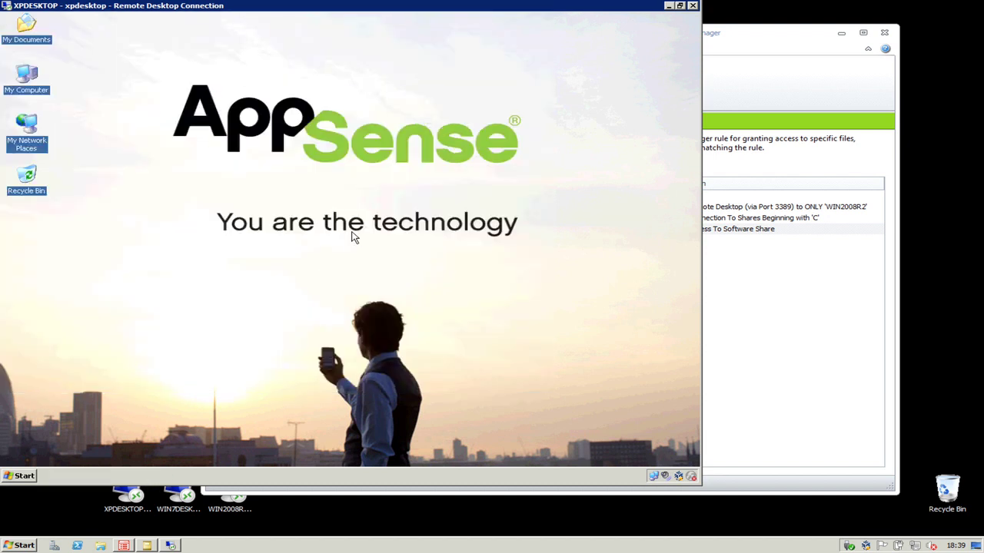
# - Try opening \\appsense-dc\ENGINEERING from Run history and dismiss both access-denied notices
pyautogui.click(15, 480)
pyautogui.click(204, 397)
pyautogui.click(223, 411)
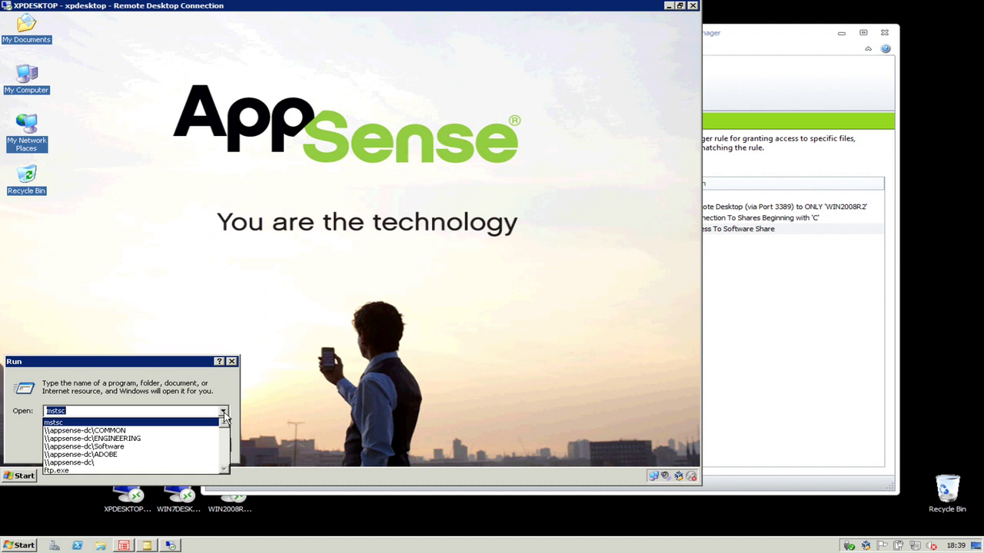
pyautogui.click(143, 439)
pyautogui.click(107, 446)
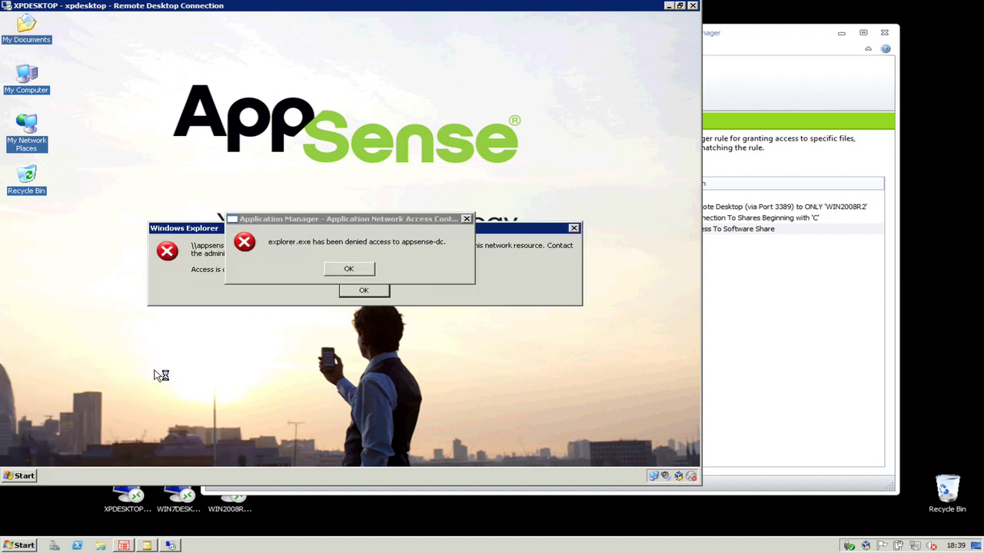
pyautogui.click(362, 226)
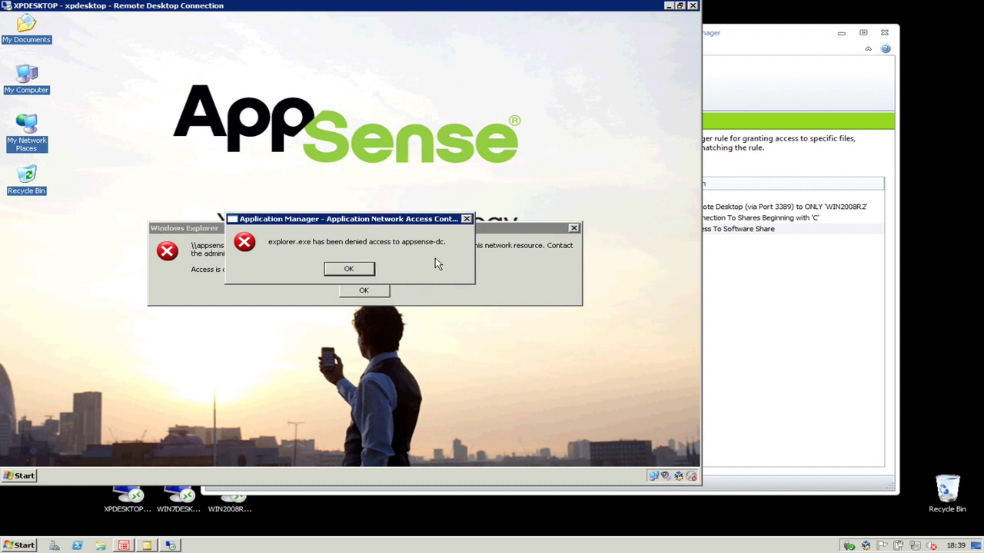
pyautogui.click(361, 269)
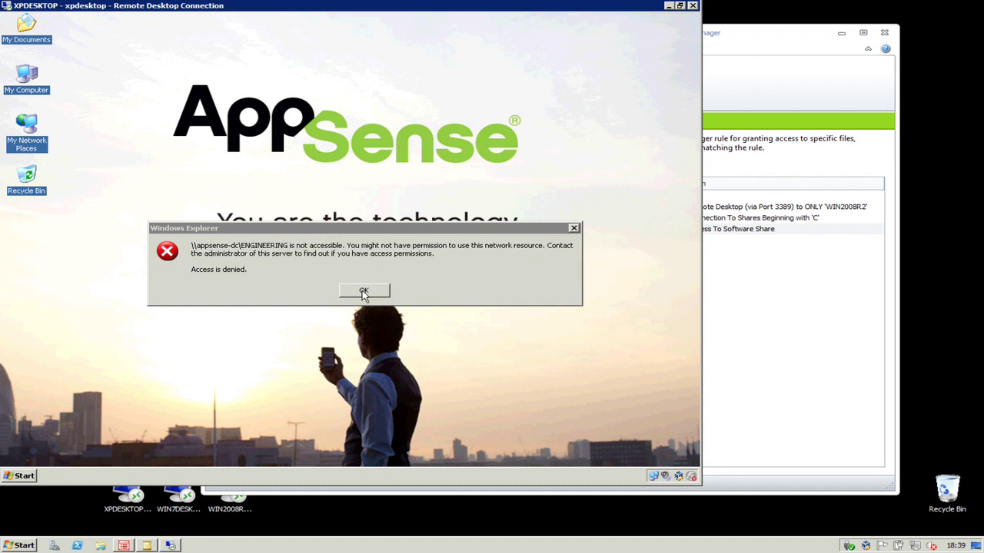
pyautogui.click(364, 293)
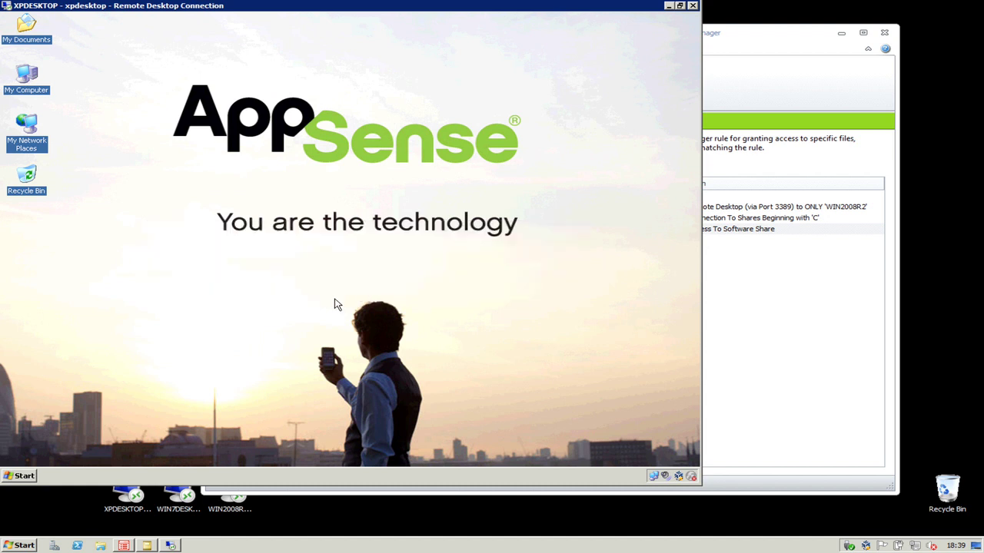
# - Open the \\appsense-dc\COMMON share from Run history
pyautogui.click(24, 477)
pyautogui.click(192, 390)
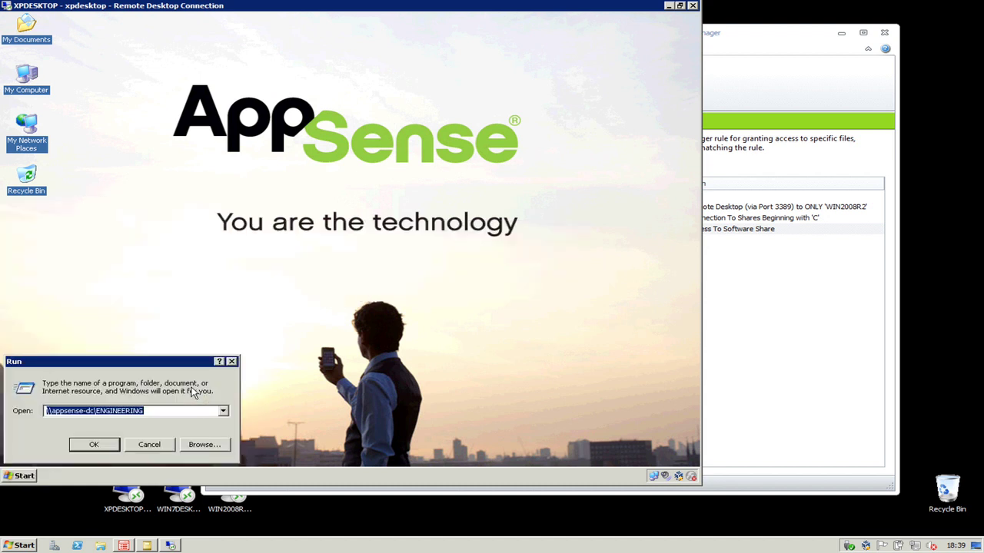
pyautogui.click(223, 411)
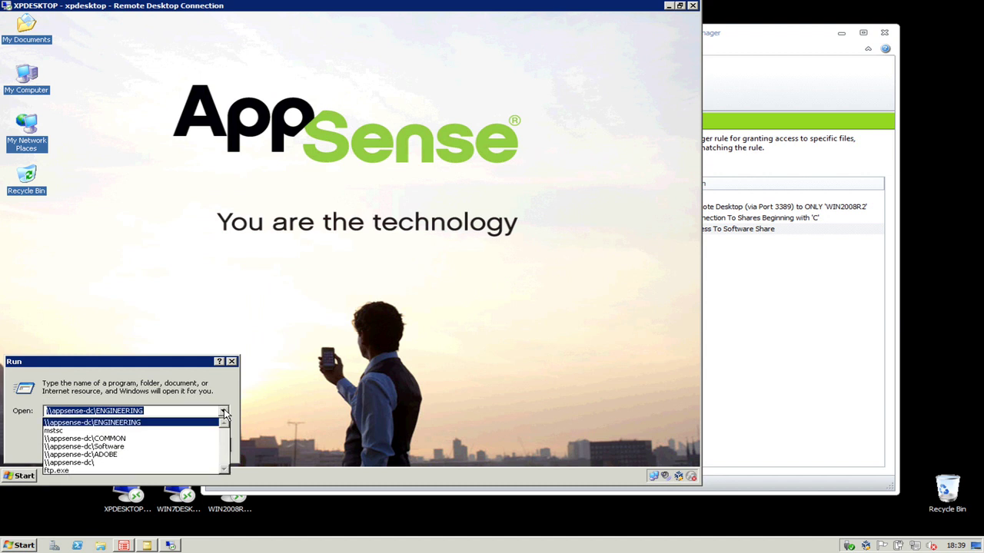
pyautogui.click(131, 444)
pyautogui.click(103, 446)
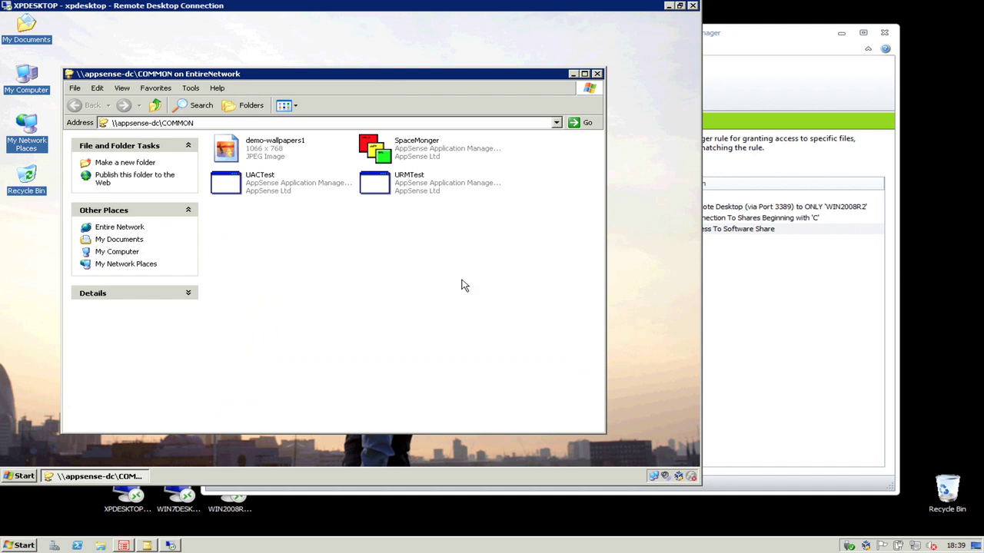
pyautogui.click(25, 476)
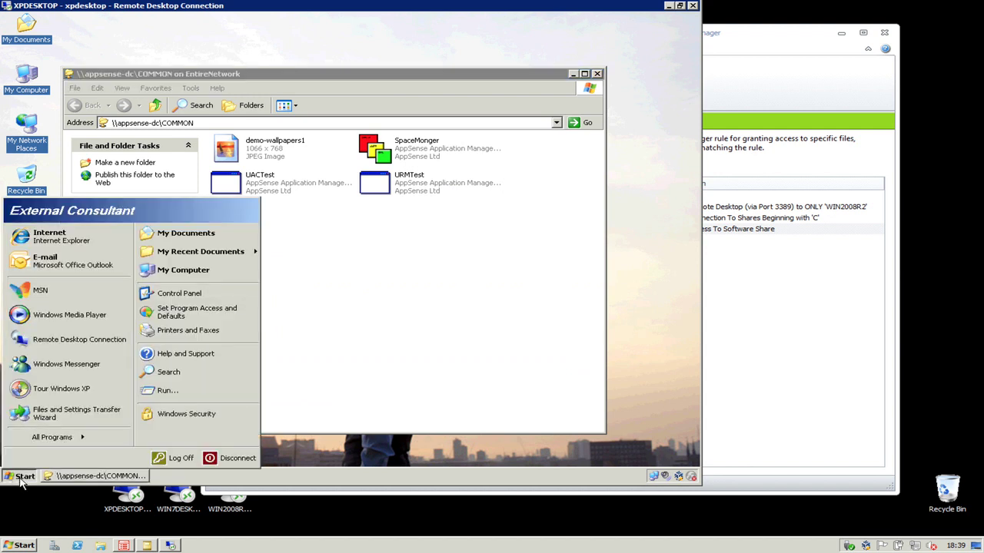
# - Open the \\appsense-dc\Software share from Run history
pyautogui.click(183, 396)
pyautogui.click(223, 411)
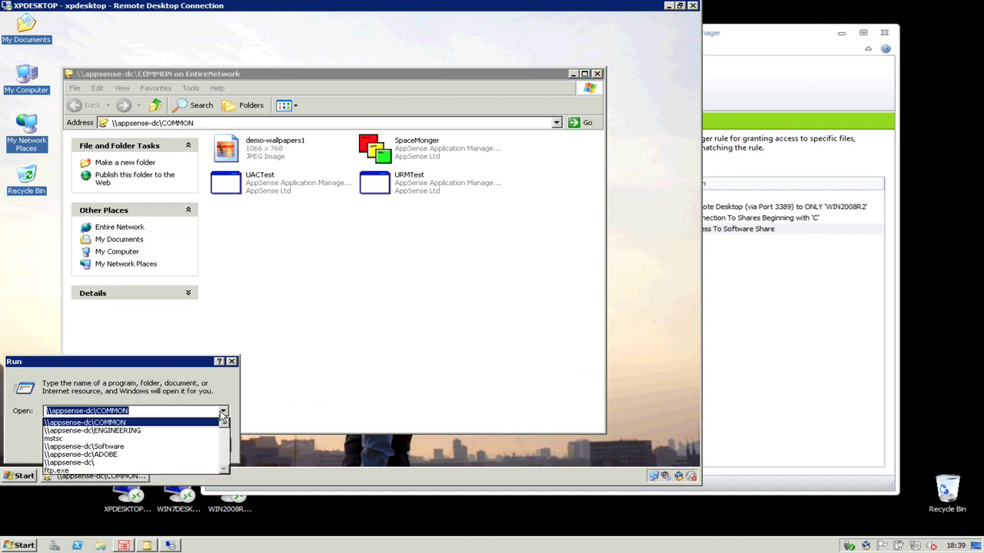
pyautogui.click(121, 447)
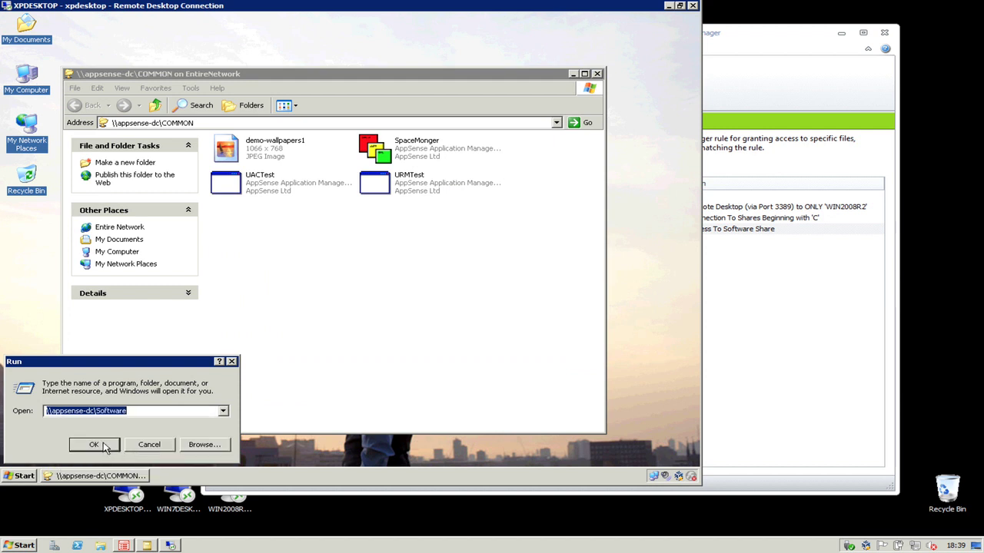
pyautogui.click(106, 448)
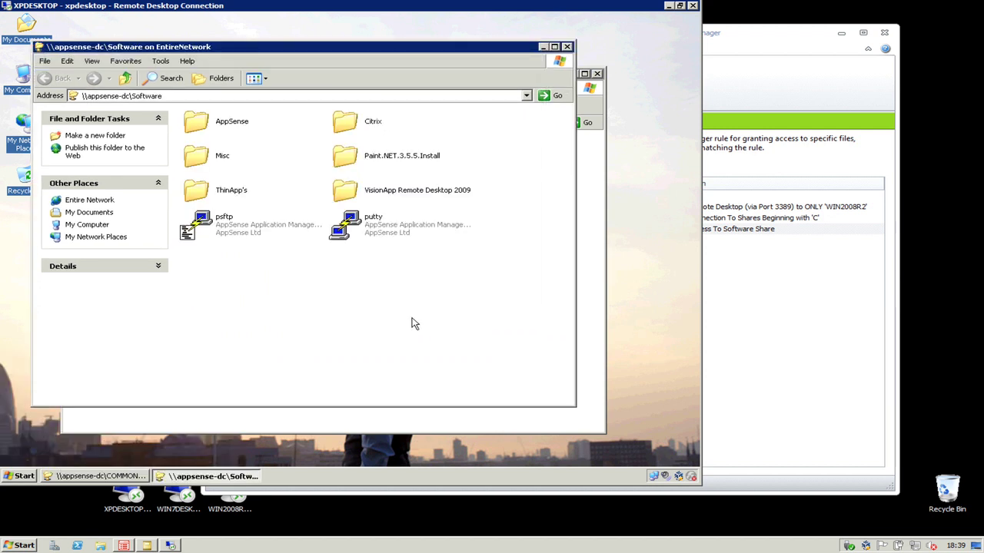
# - Confirm the VisionApp Remote Desktop 2009 and Misc folders are denied, then close both share windows
pyautogui.doubleClick(388, 191)
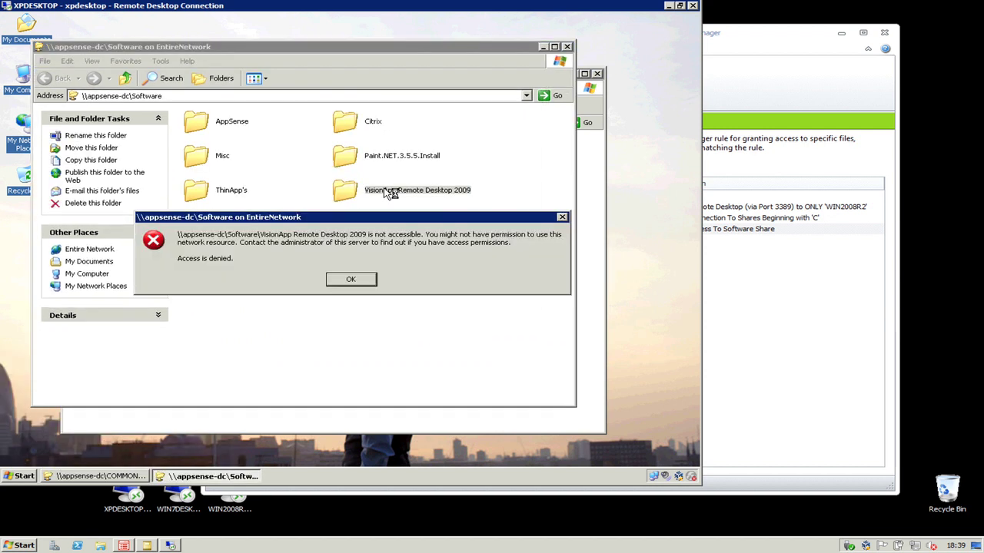
pyautogui.click(347, 279)
pyautogui.doubleClick(206, 156)
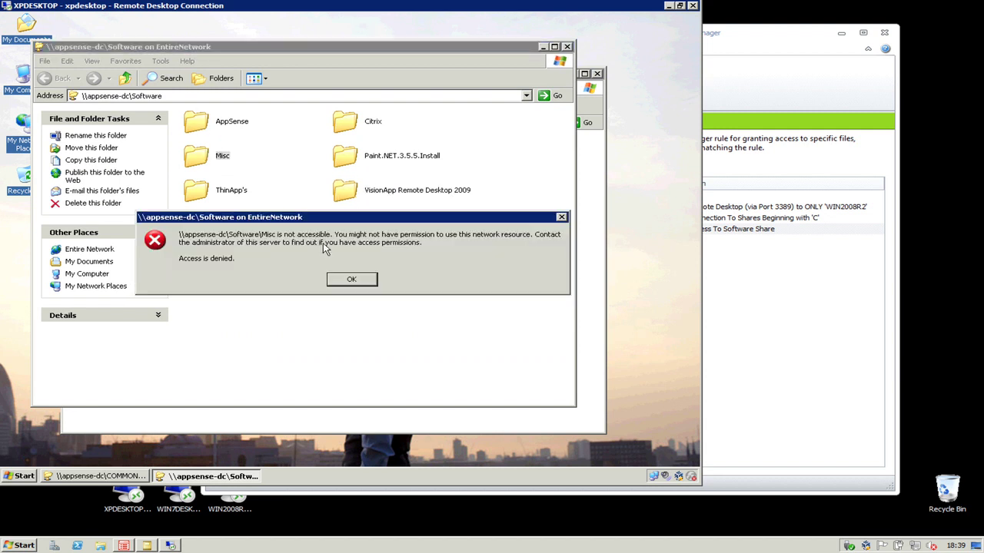
pyautogui.click(348, 279)
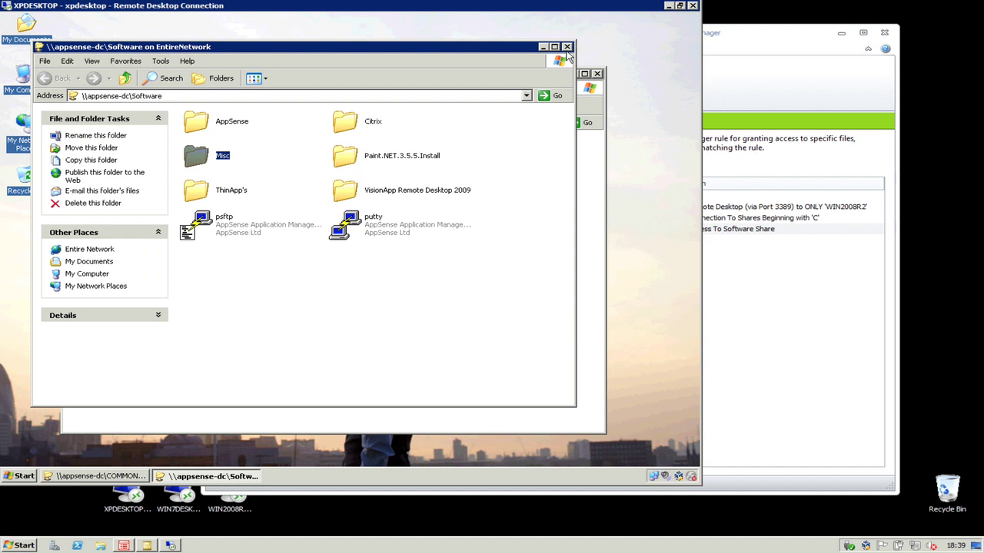
pyautogui.click(566, 48)
pyautogui.click(597, 74)
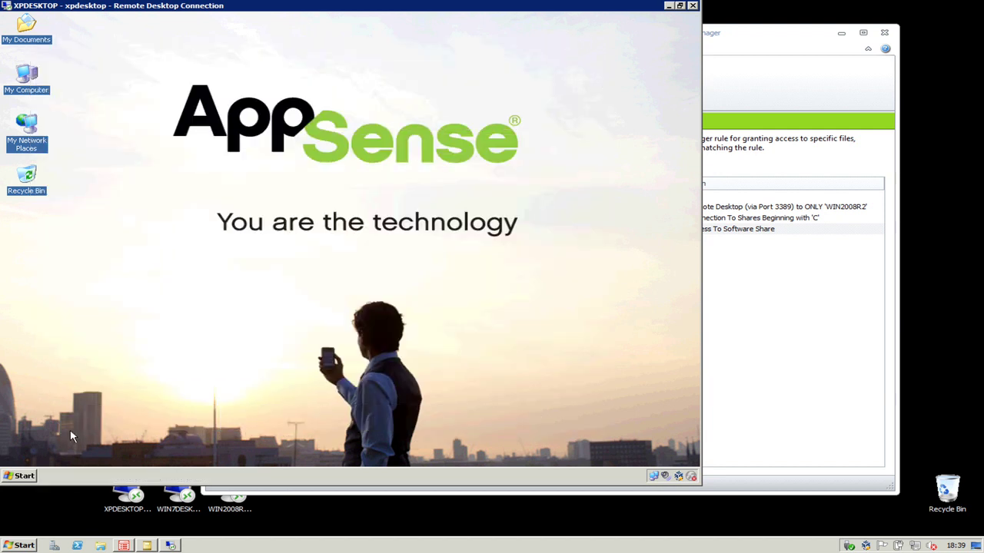
pyautogui.click(20, 478)
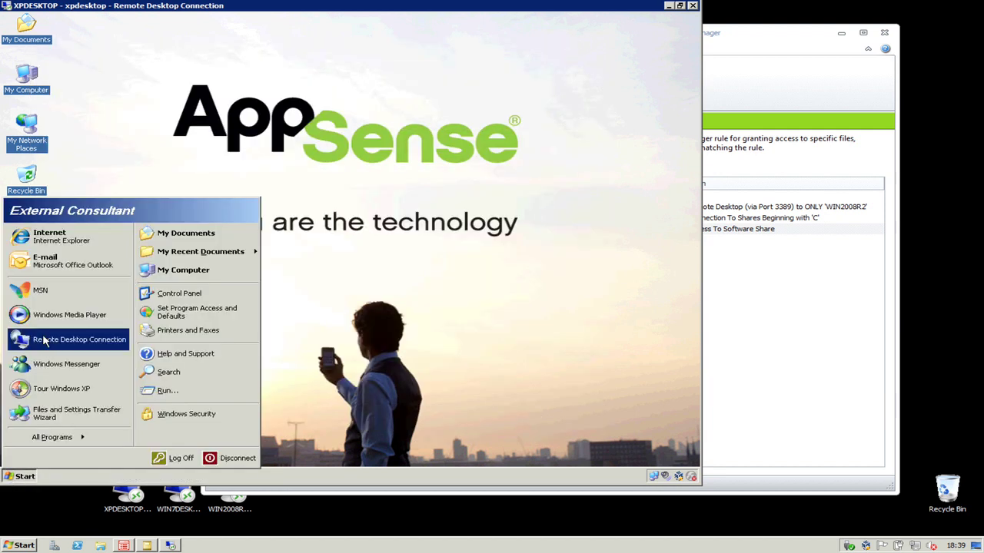
# - Launch Internet Explorer and confirm YouTube access is denied, dismissing both denial dialogs
pyautogui.click(97, 246)
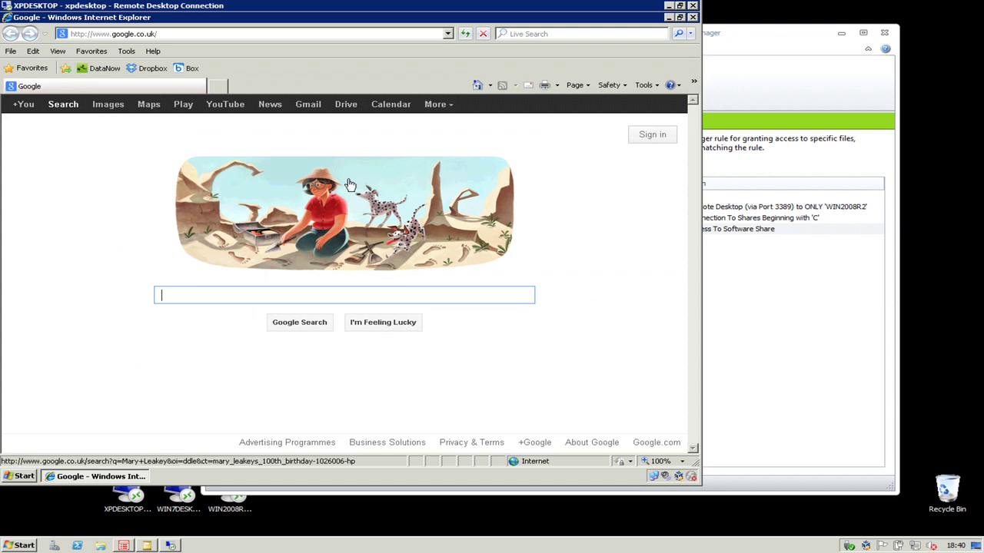
pyautogui.click(225, 104)
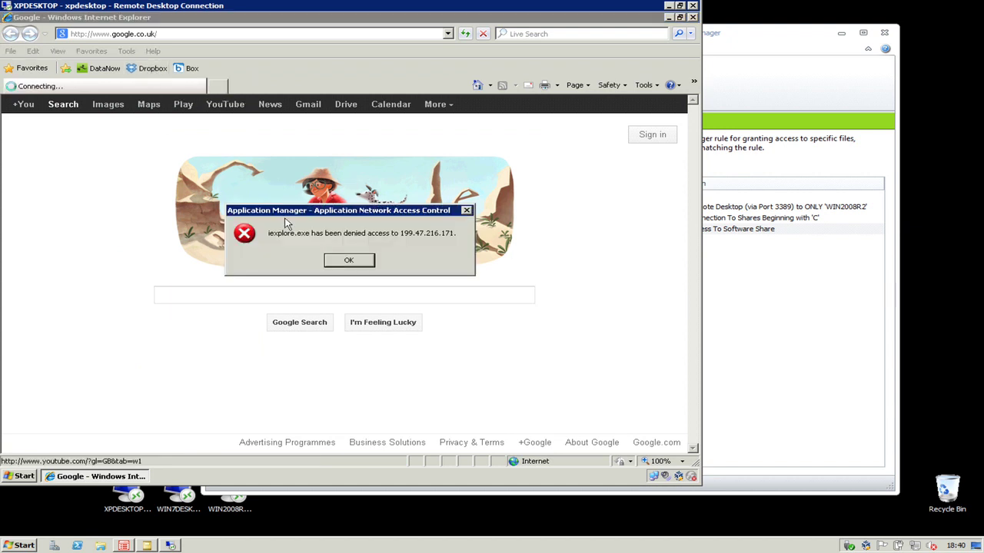
pyautogui.click(342, 262)
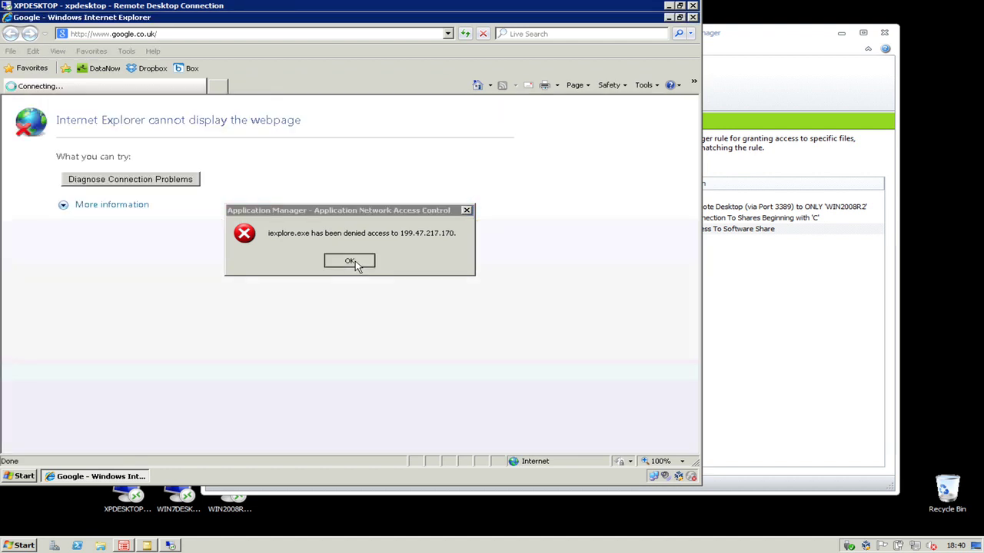
pyautogui.click(348, 261)
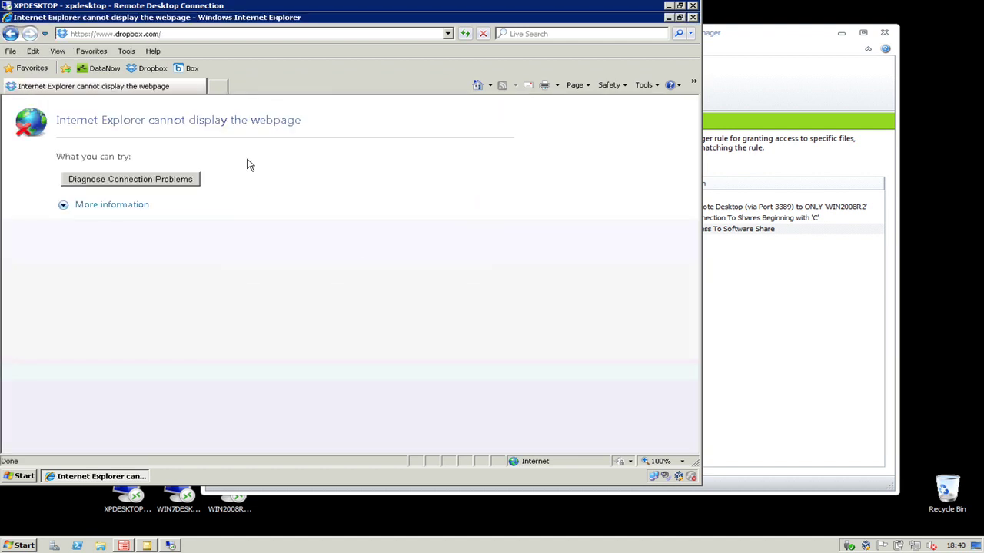
# - Load the DataNow login page, confirm Box (74.112.184.198) is denied, then close the browser
pyautogui.click(104, 69)
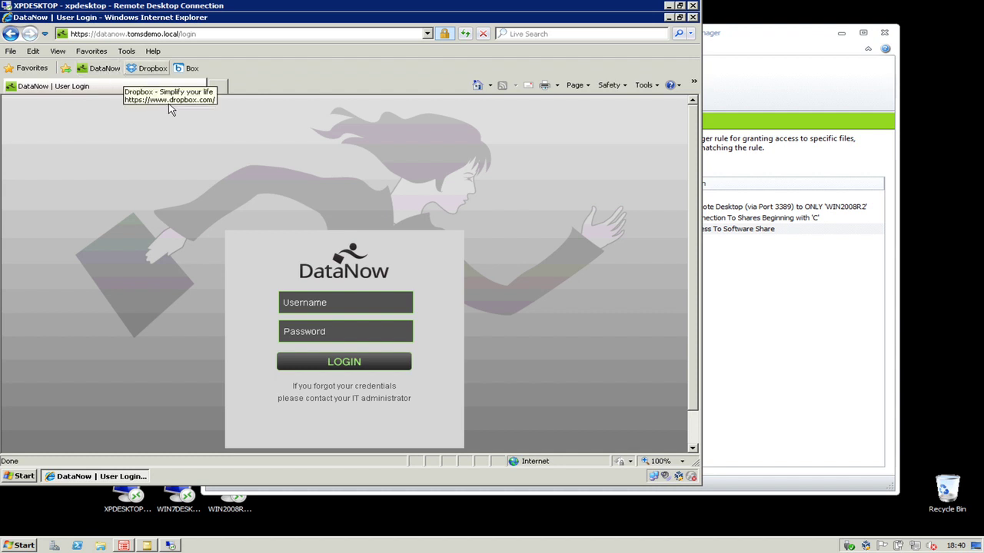
pyautogui.click(193, 70)
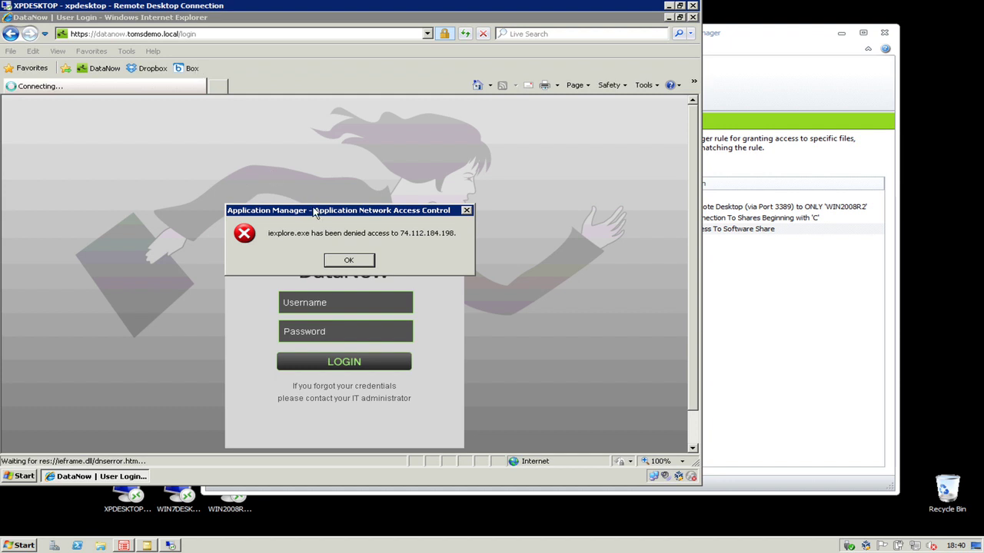
pyautogui.click(348, 260)
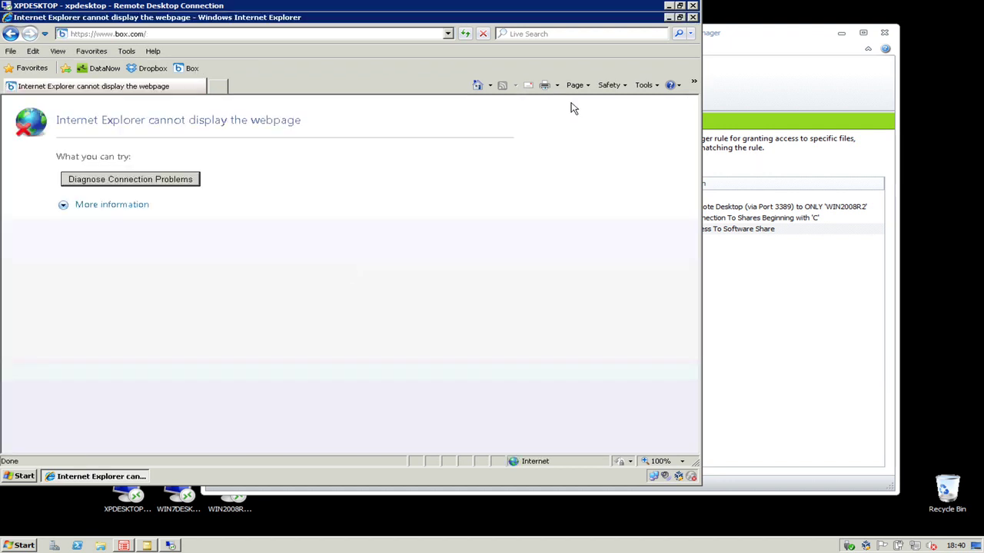
pyautogui.click(693, 17)
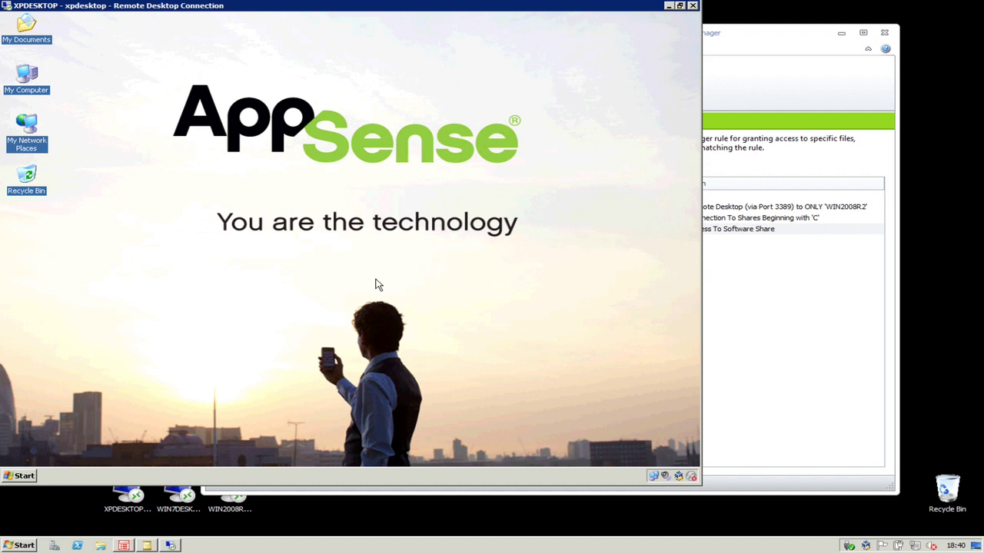